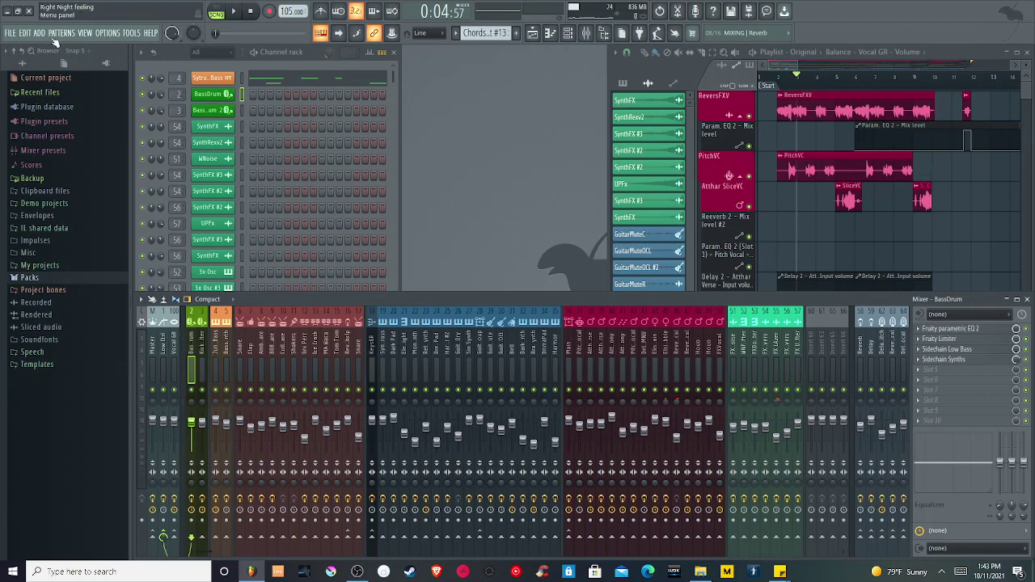
Start a new empty project without saving the changes to NewStuff.flp
{"action": "left_click", "coordinate": [8, 36]}
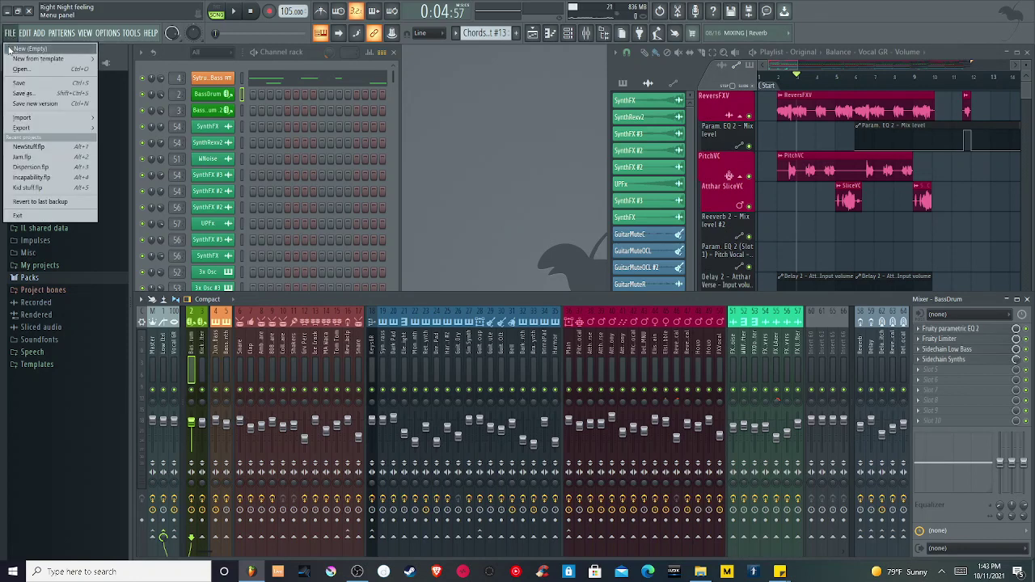
{"action": "left_click", "coordinate": [48, 51]}
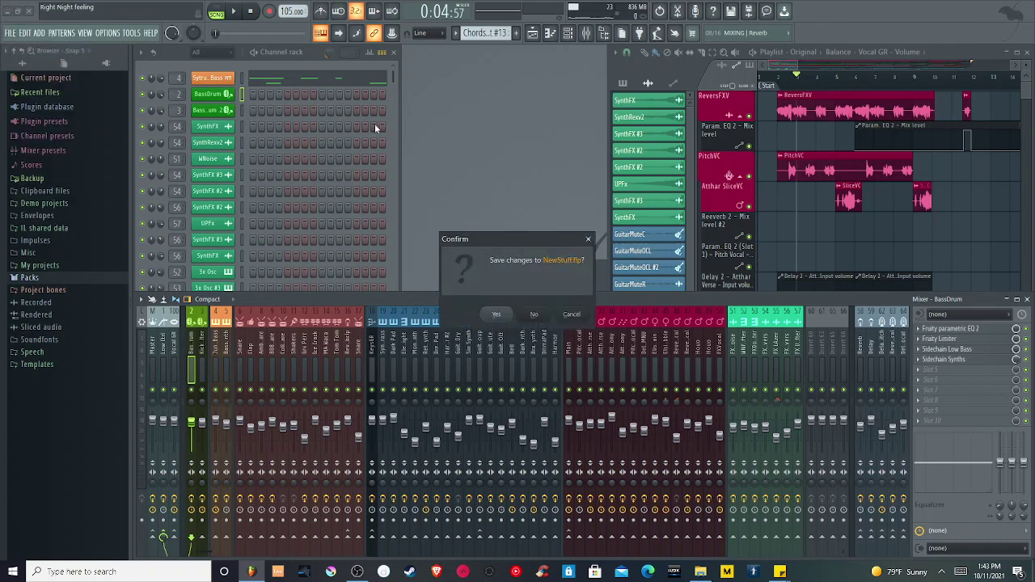
{"action": "left_click", "coordinate": [537, 314]}
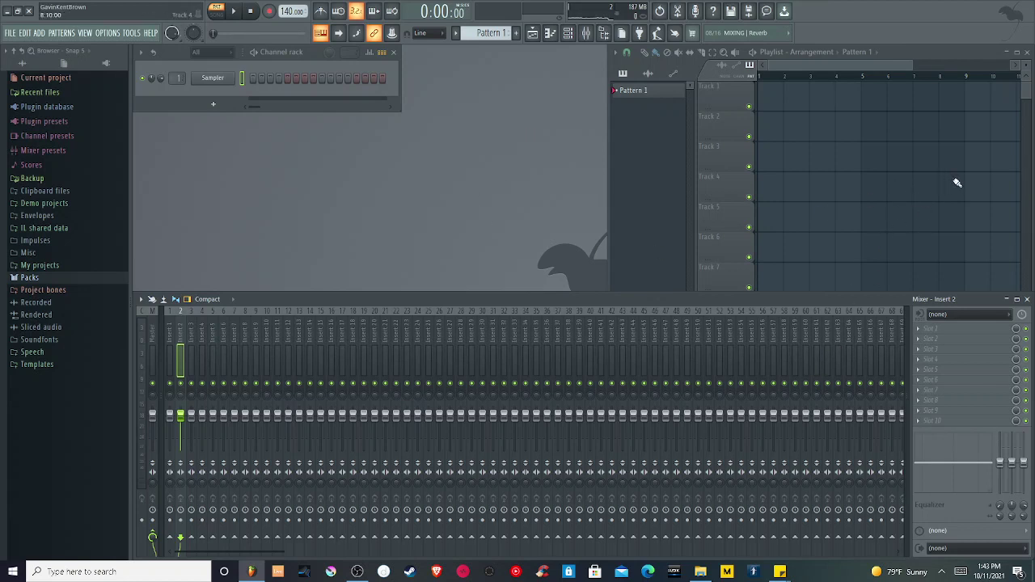
Close the mixer and the playlist so that only the channel rack stays open
{"action": "left_click", "coordinate": [1028, 300]}
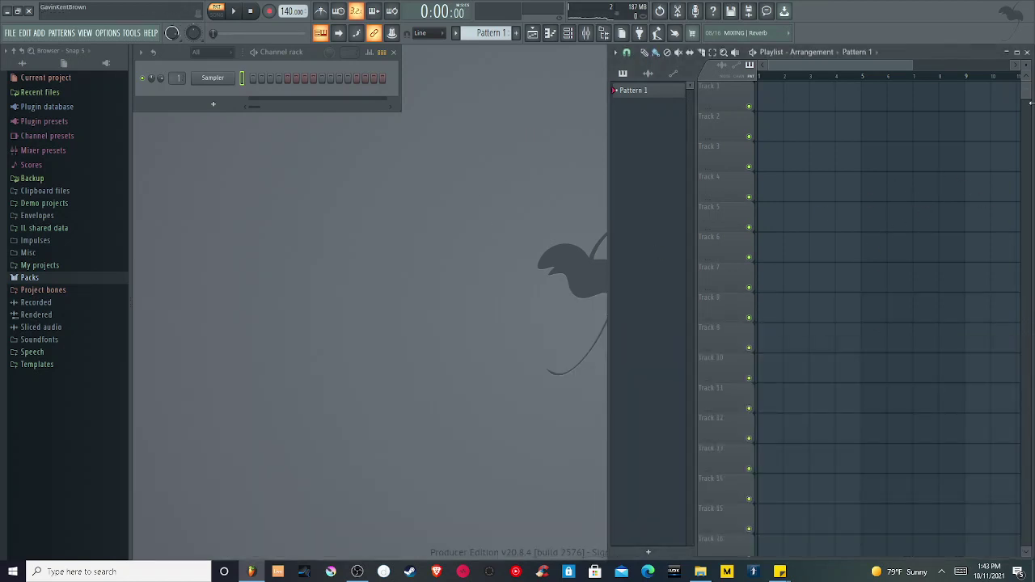
{"action": "left_click", "coordinate": [1027, 52]}
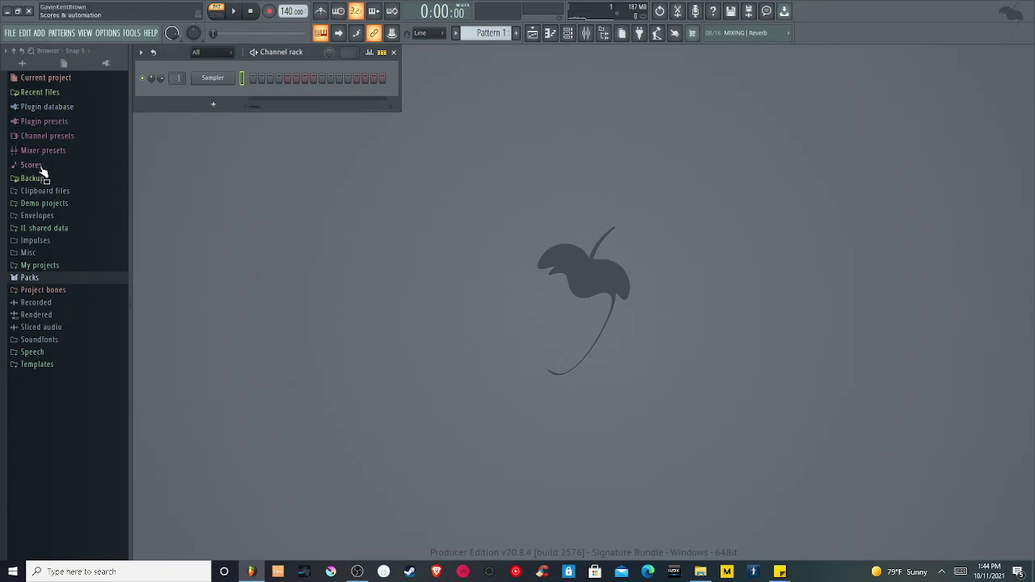
Expand Packs > Drums > Kicks in the browser and look through the available kick samples
{"action": "left_click", "coordinate": [30, 279]}
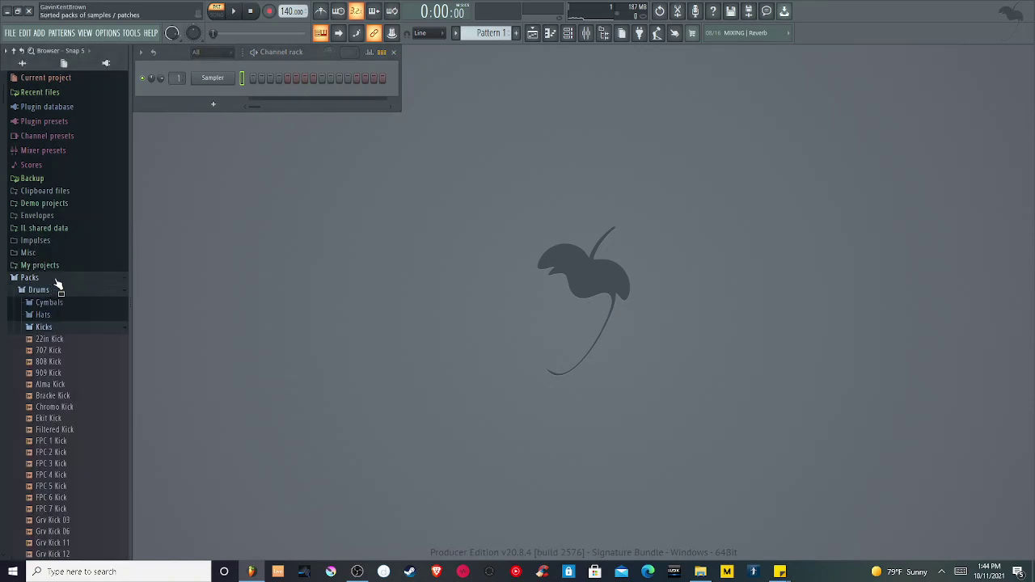
{"action": "left_click", "coordinate": [58, 327]}
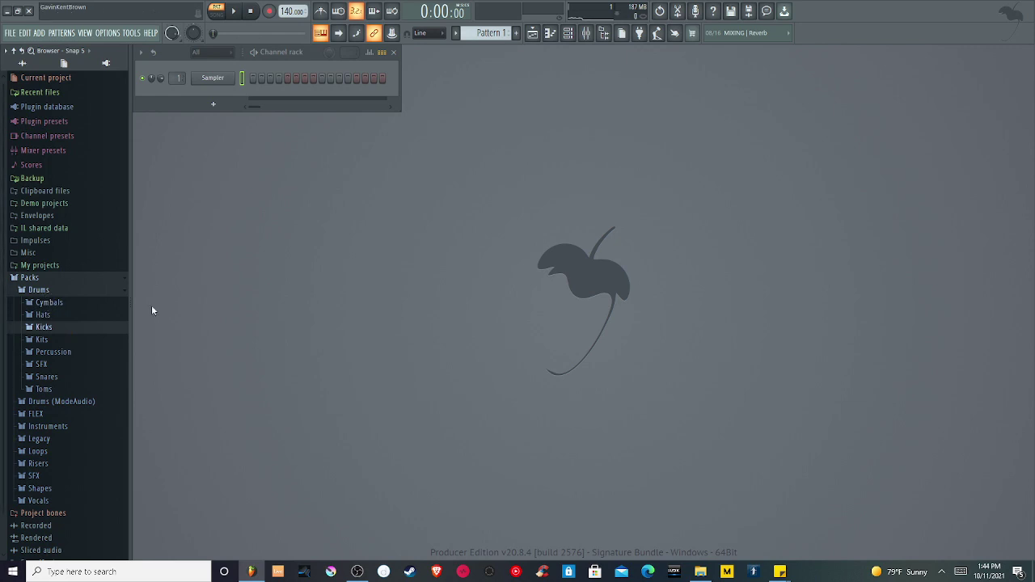
{"action": "left_click", "coordinate": [63, 291]}
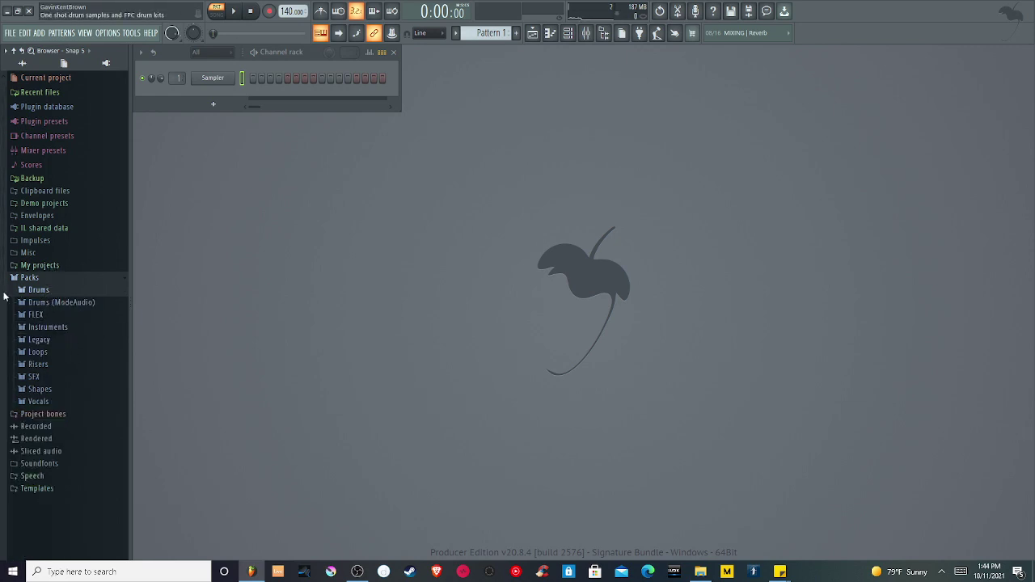
{"action": "left_click", "coordinate": [64, 293]}
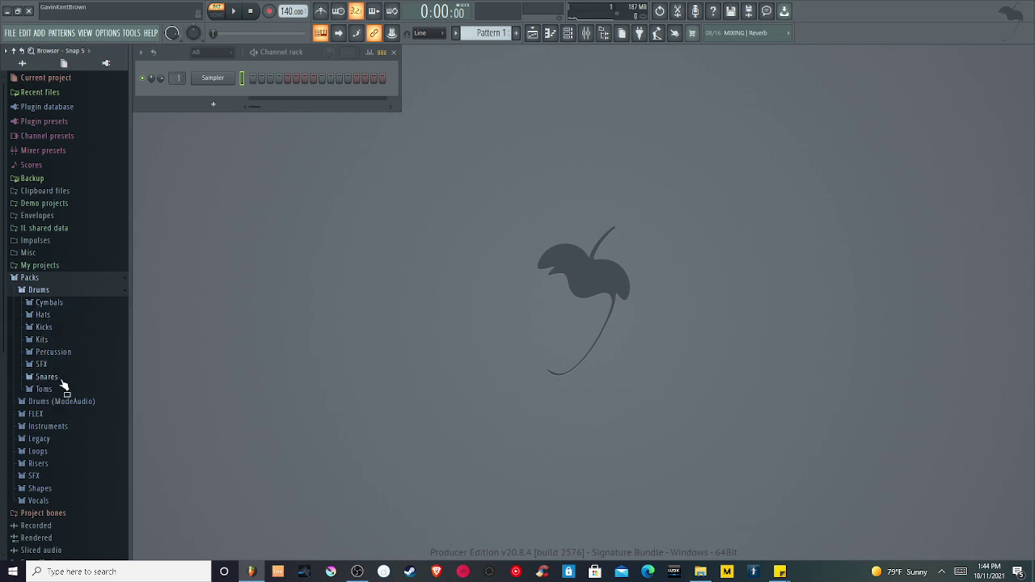
{"action": "left_click", "coordinate": [72, 332]}
{"action": "scroll", "coordinate": [79, 336], "scroll_direction": "down", "scroll_amount": 8}
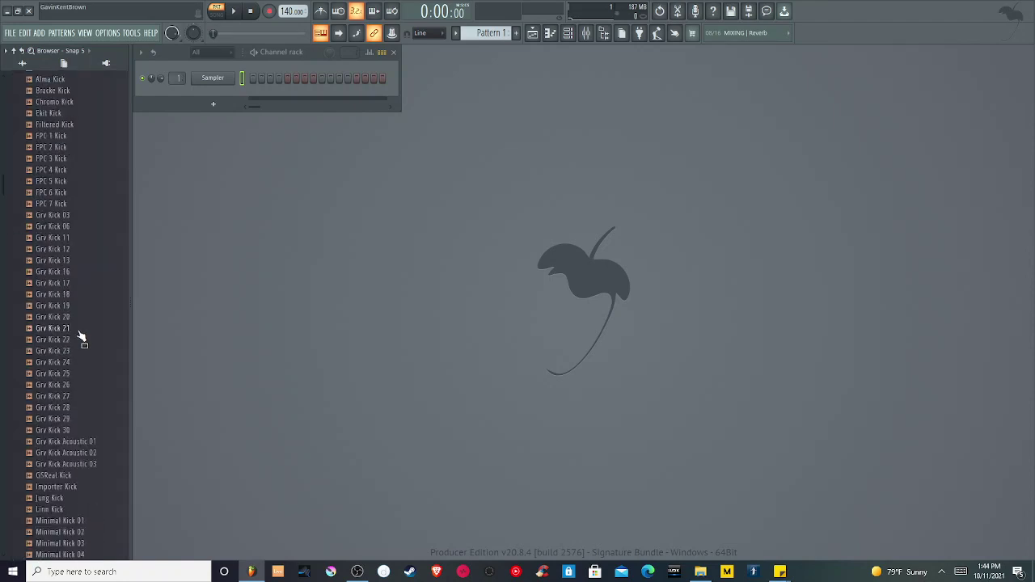
{"action": "scroll", "coordinate": [81, 336], "scroll_direction": "down", "scroll_amount": 6}
{"action": "scroll", "coordinate": [82, 340], "scroll_direction": "up", "scroll_amount": 10}
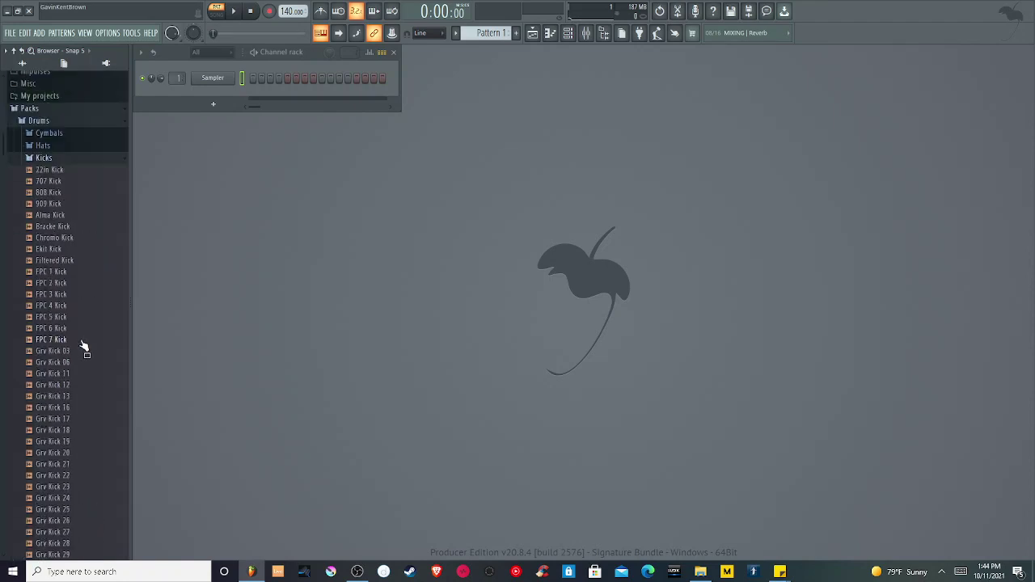
{"action": "scroll", "coordinate": [74, 388], "scroll_direction": "up", "scroll_amount": 3}
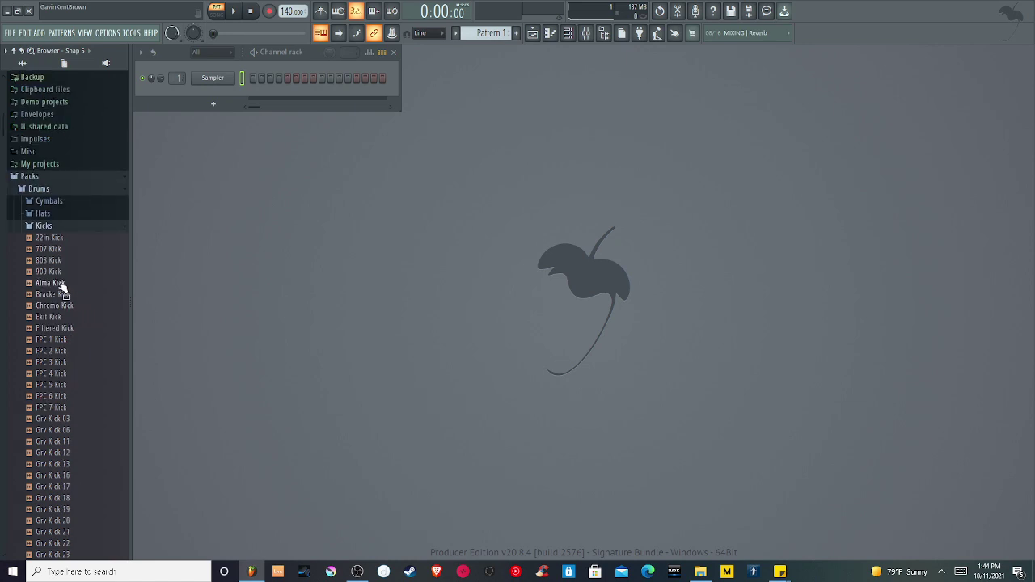
Preview individual kick samples, including 22in Kick, 707 Kick, Bracke Kick, Chromo Kick, FPC 2 Kick and FPC 3 Kick
{"action": "left_click", "coordinate": [71, 239]}
{"action": "left_click", "coordinate": [67, 294]}
{"action": "left_click", "coordinate": [63, 352]}
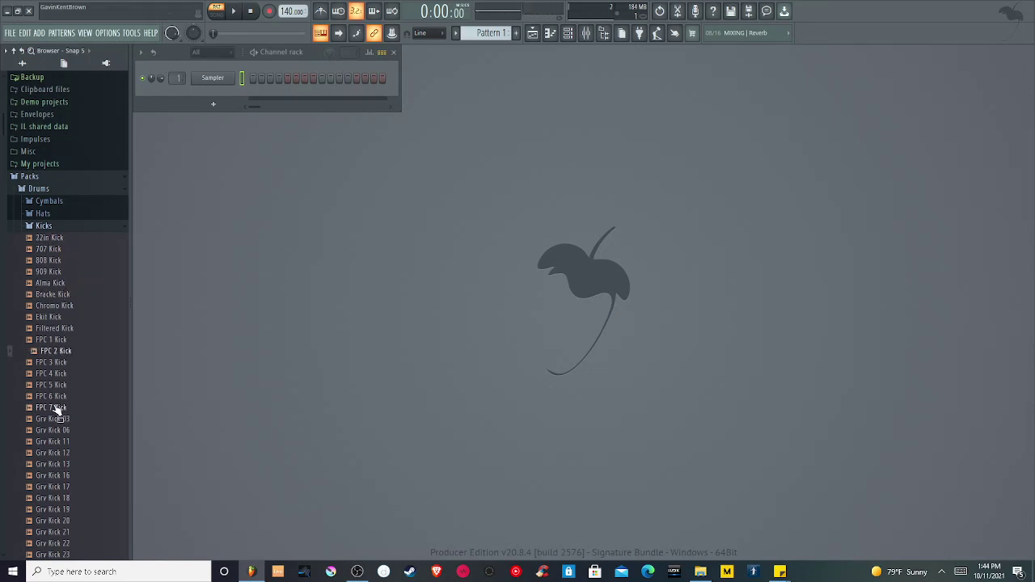
{"action": "left_click", "coordinate": [56, 409]}
{"action": "left_click", "coordinate": [56, 364]}
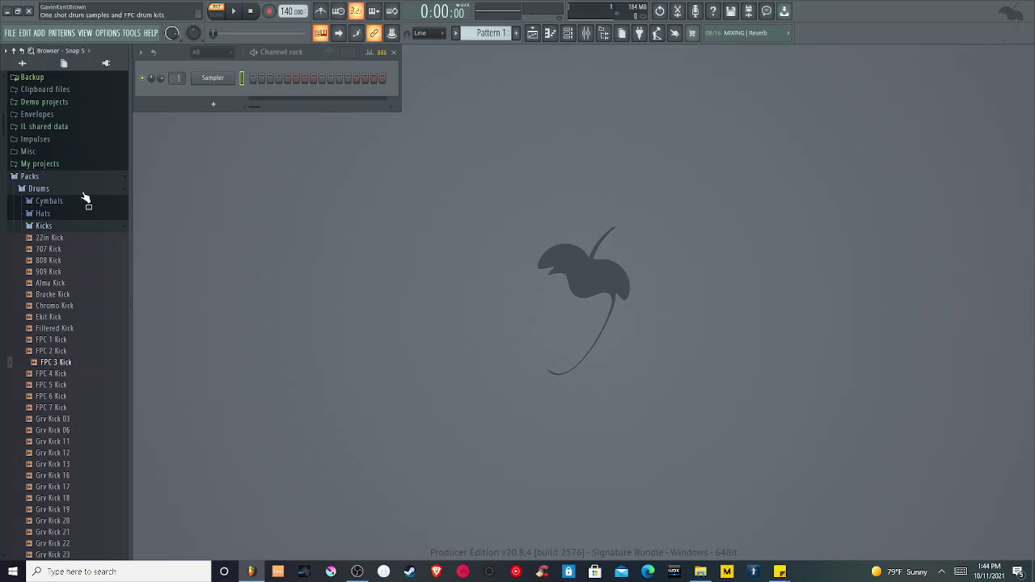
{"action": "left_click", "coordinate": [69, 239]}
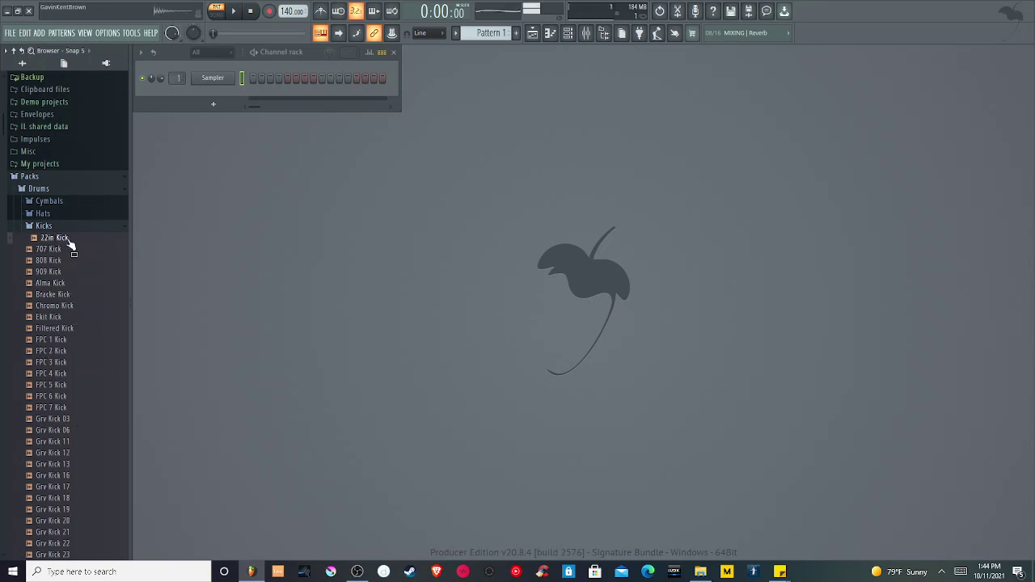
{"action": "left_click", "coordinate": [72, 249]}
{"action": "left_click", "coordinate": [71, 260]}
{"action": "left_click", "coordinate": [71, 272]}
{"action": "left_click", "coordinate": [69, 284]}
{"action": "left_click", "coordinate": [70, 296]}
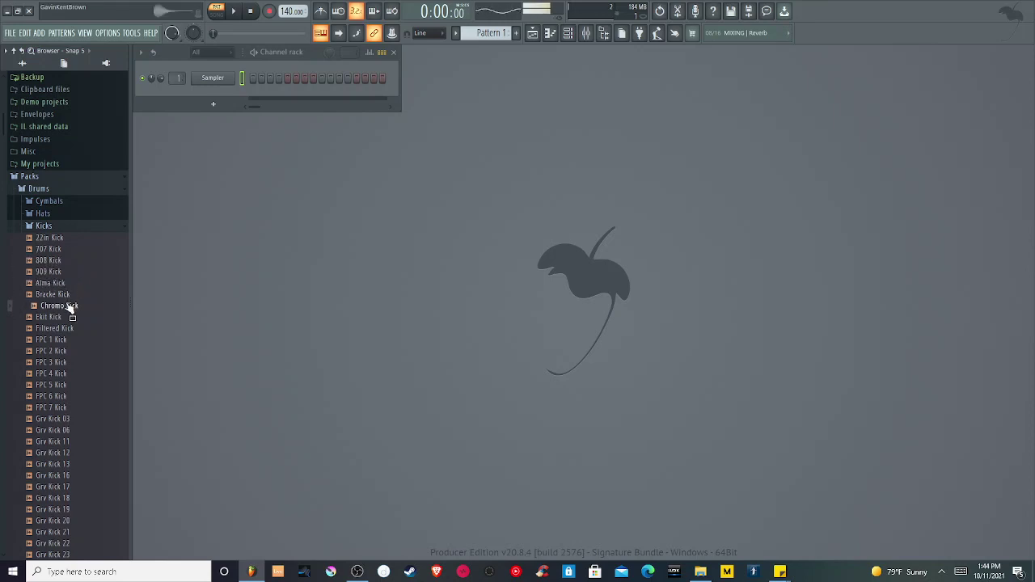
{"action": "left_click", "coordinate": [71, 295]}
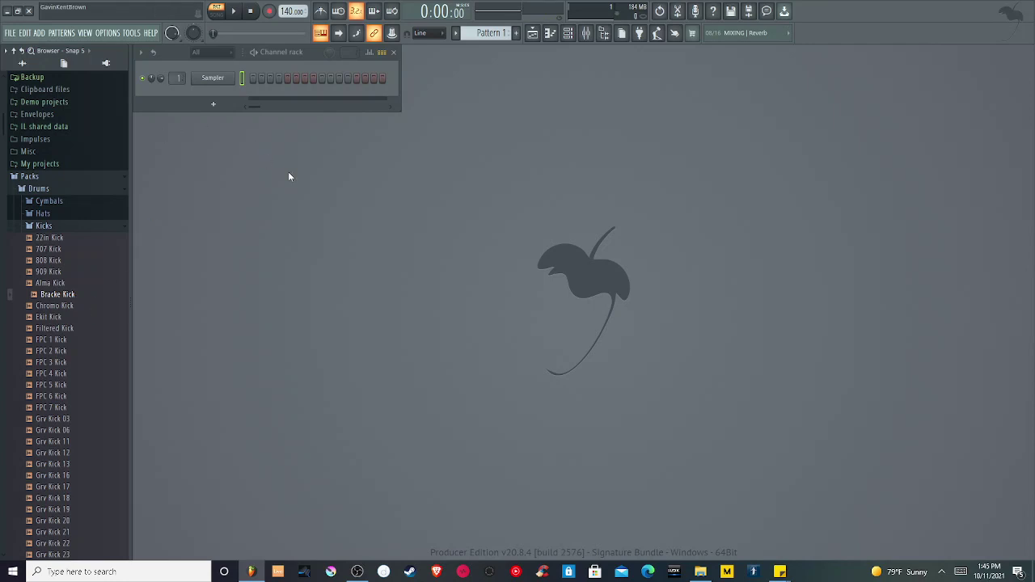
Audition the kicks in sequence from Bracke Kick down the list to the FPC kicks and back up
{"action": "key", "text": "Down"}
{"action": "key", "text": "Down"}
{"action": "key", "text": "Down"}
{"action": "key", "text": "Down"}
{"action": "key", "text": "Down"}
{"action": "key", "text": "Down"}
{"action": "key", "text": "Down"}
{"action": "key", "text": "Down"}
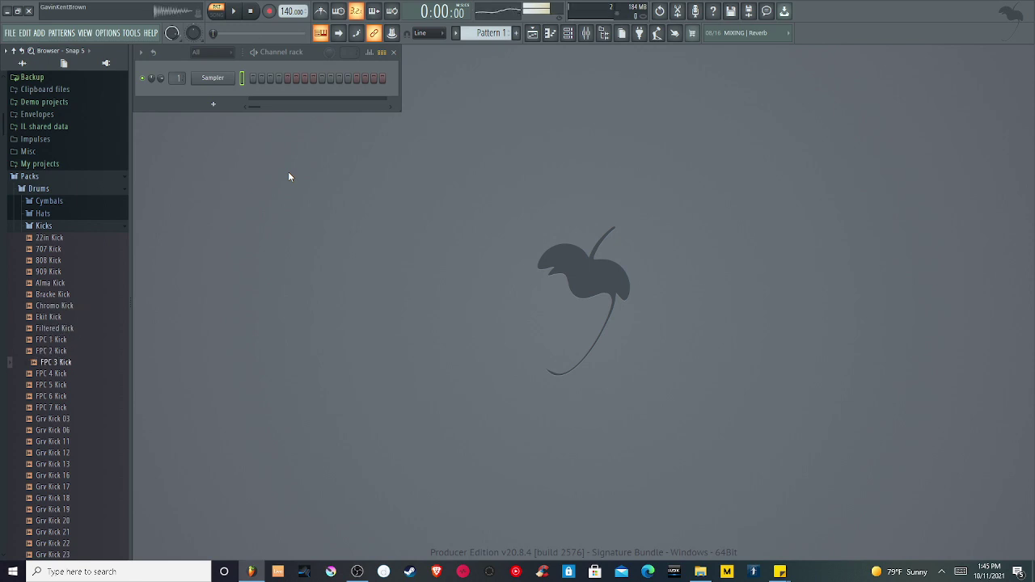
{"action": "key", "text": "Up"}
{"action": "key", "text": "Up"}
{"action": "key", "text": "Up"}
{"action": "key", "text": "Up"}
{"action": "key", "text": "Up"}
{"action": "key", "text": "Up"}
{"action": "key", "text": "Up"}
{"action": "key", "text": "Up"}
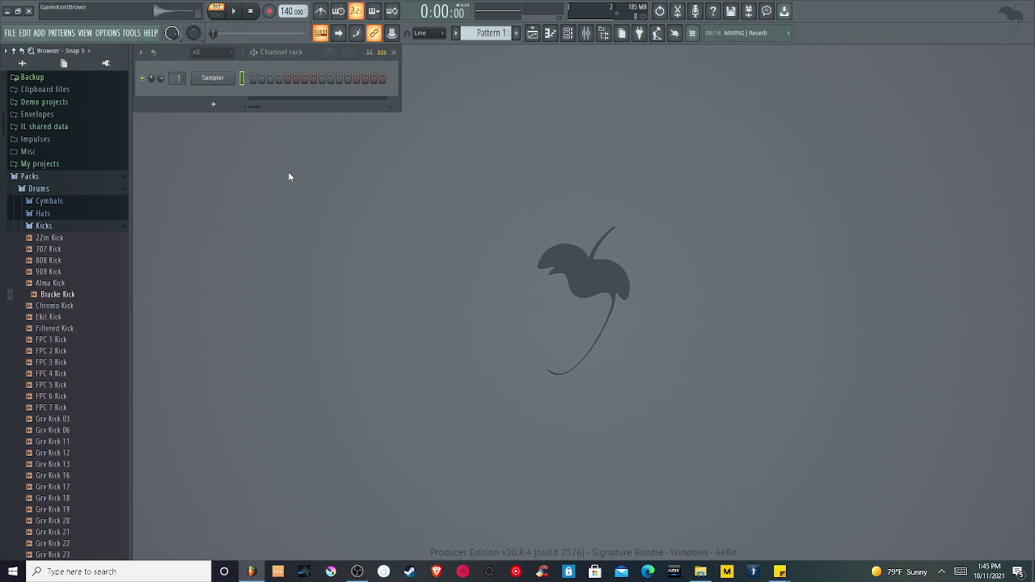
Audition the kicks down to FPC 7 Kick and add that sample as a new channel below Sampler
{"action": "key", "text": "Down"}
{"action": "key", "text": "Down"}
{"action": "key", "text": "Down"}
{"action": "key", "text": "Down"}
{"action": "key", "text": "Down"}
{"action": "key", "text": "Down"}
{"action": "key", "text": "Down"}
{"action": "key", "text": "Down"}
{"action": "key", "text": "Down"}
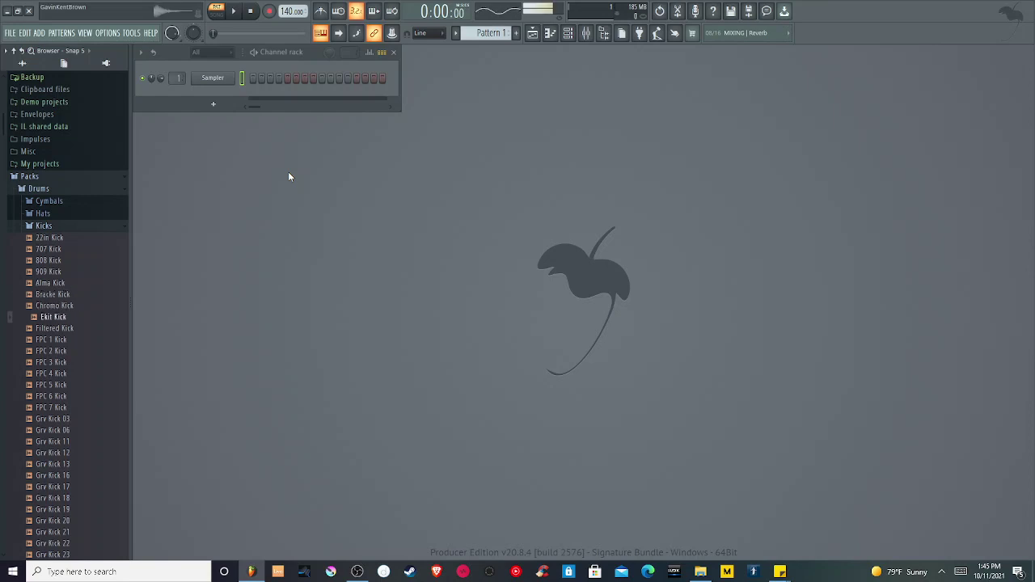
{"action": "key", "text": "Down"}
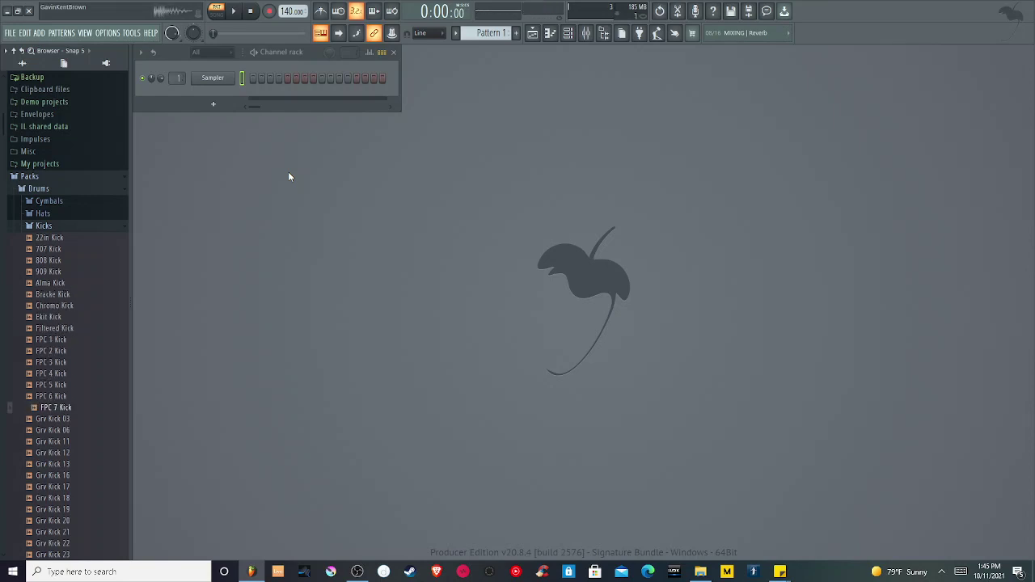
{"action": "key", "text": "Up"}
{"action": "key", "text": "Down"}
{"action": "left_click_drag", "start_coordinate": [58, 411], "coordinate": [225, 99]}
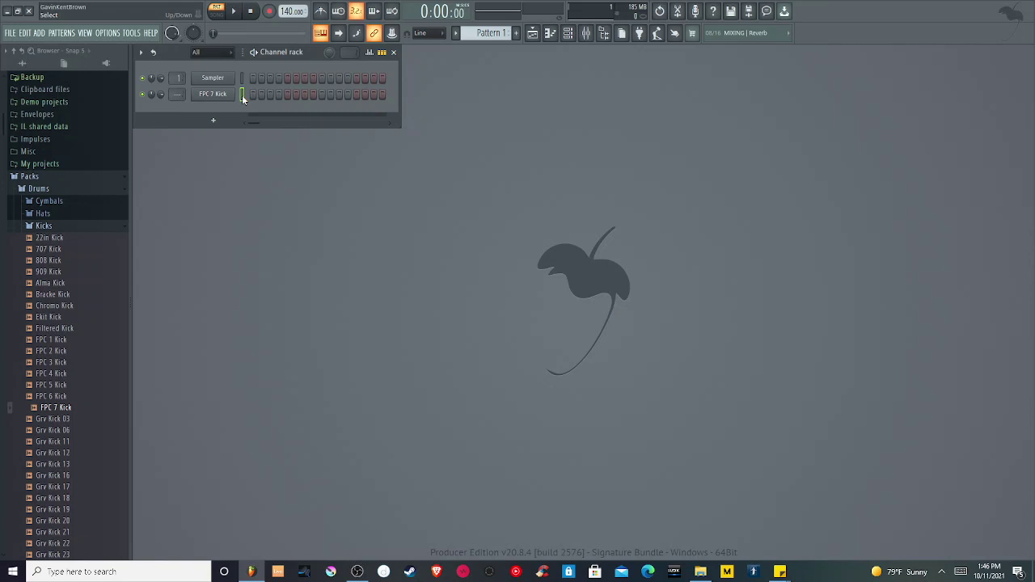
Play test notes on the FPC 7 Kick channel at different pitches, including C4 and C5
{"action": "key", "text": "z"}
{"action": "key", "text": "z"}
{"action": "key", "text": "z"}
{"action": "key", "text": "z"}
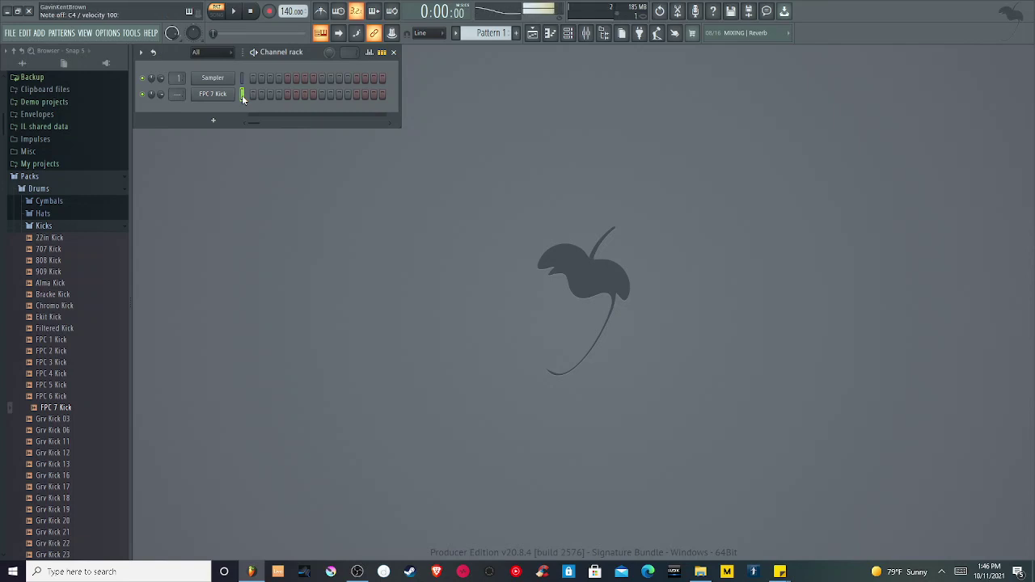
{"action": "key", "text": "z"}
{"action": "key", "text": "x"}
{"action": "key", "text": "q"}
{"action": "key", "text": "w"}
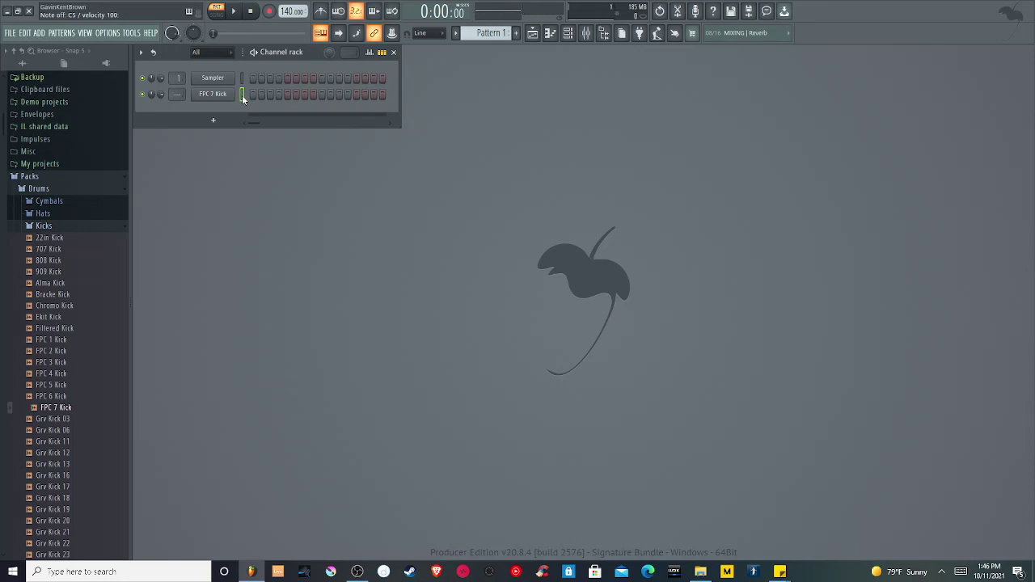
{"action": "key", "text": "q"}
{"action": "key", "text": "q"}
Place FPC 7 Kick hits on steps 1, 5, 9 and 13 and play the pattern back
{"action": "left_click", "coordinate": [322, 94]}
{"action": "left_click", "coordinate": [356, 95]}
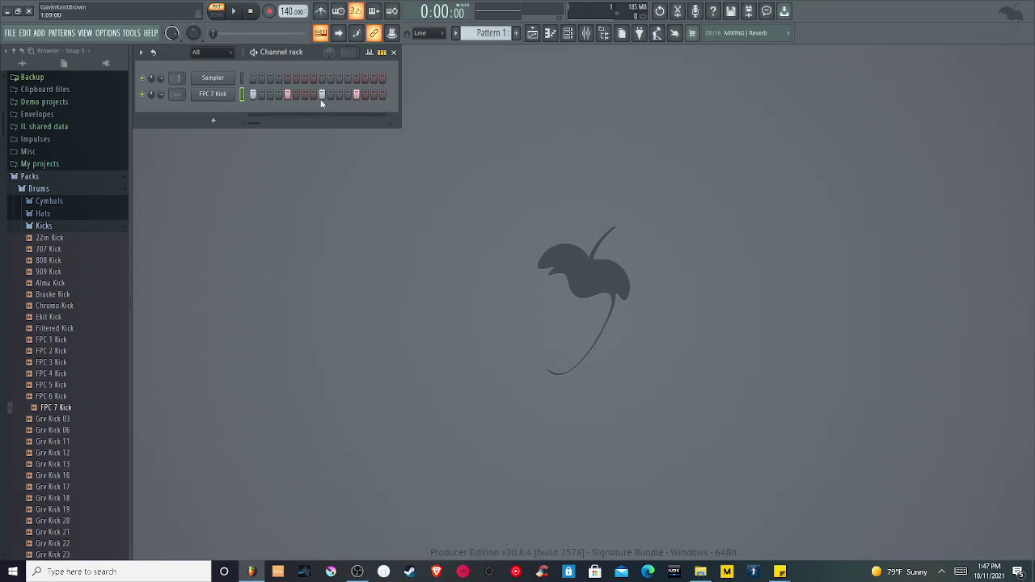
{"action": "left_click", "coordinate": [253, 95]}
{"action": "left_click", "coordinate": [237, 13]}
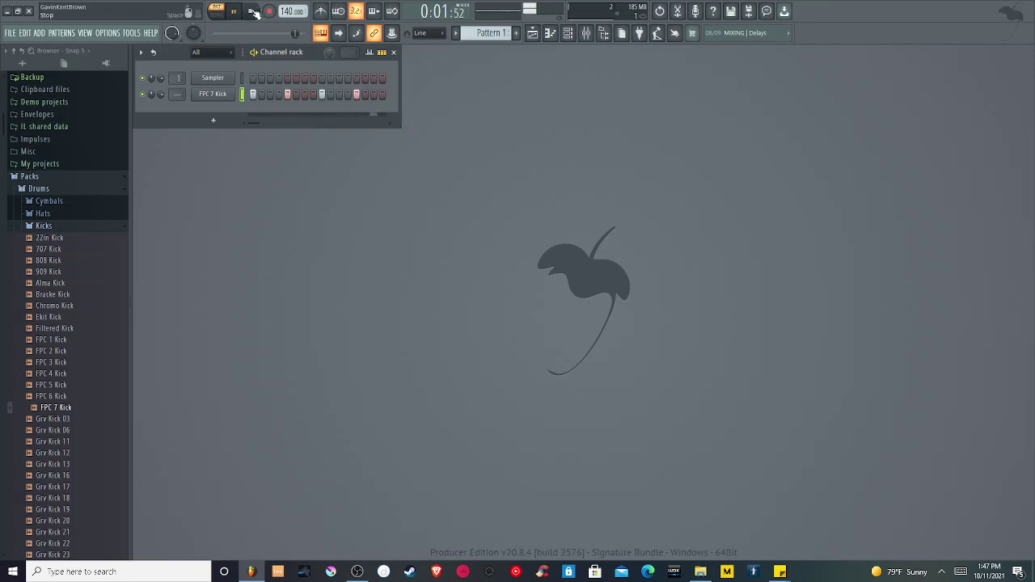
{"action": "left_click", "coordinate": [251, 12]}
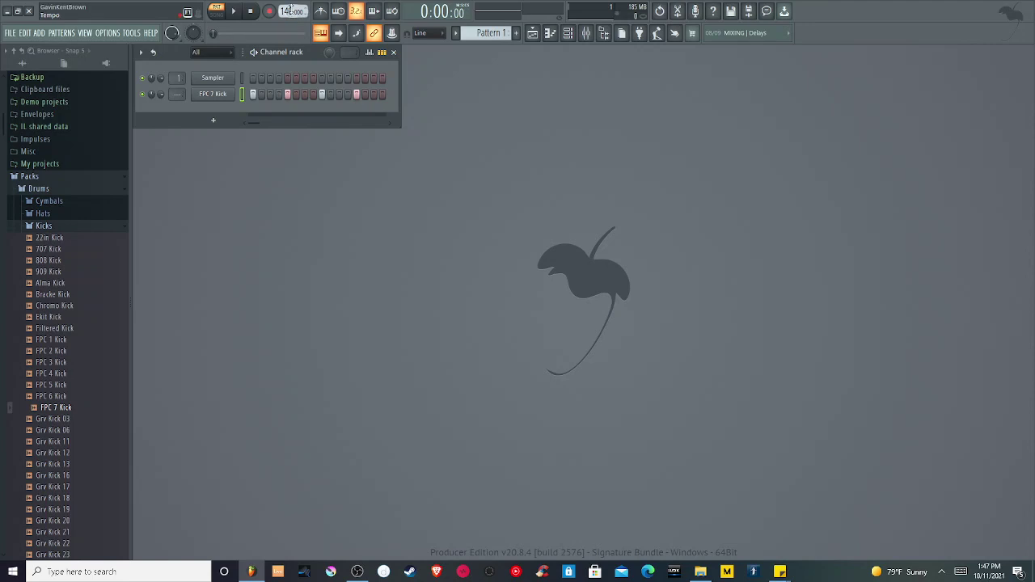
Set the project tempo to 120 BPM and play the kick pattern back
{"action": "left_click_drag", "start_coordinate": [289, 11], "coordinate": [289, 11]}
{"action": "left_click", "coordinate": [233, 11]}
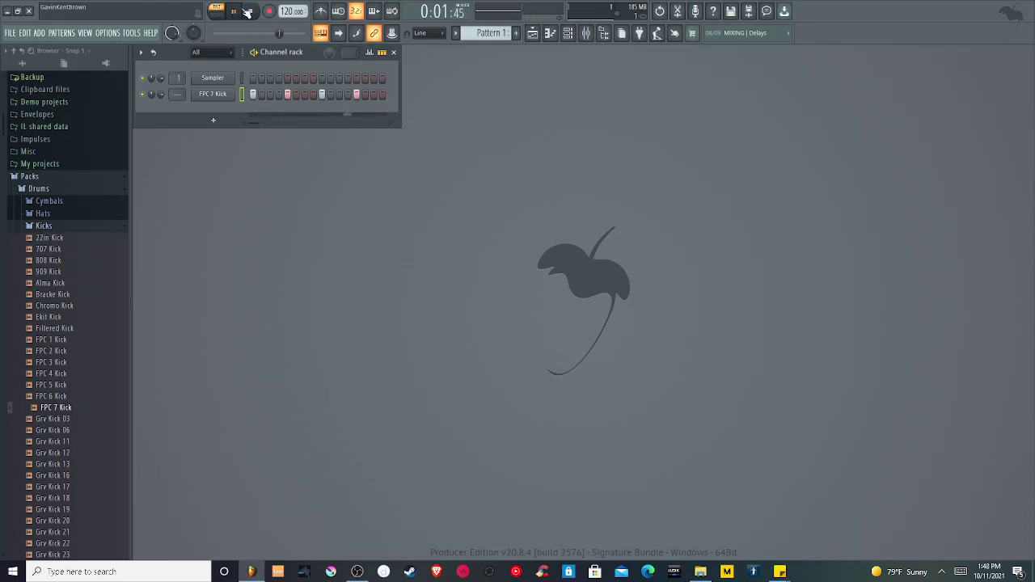
{"action": "left_click", "coordinate": [249, 11]}
Collapse the Kicks folder and expand the Snares folder in the Drums pack
{"action": "left_click", "coordinate": [43, 225]}
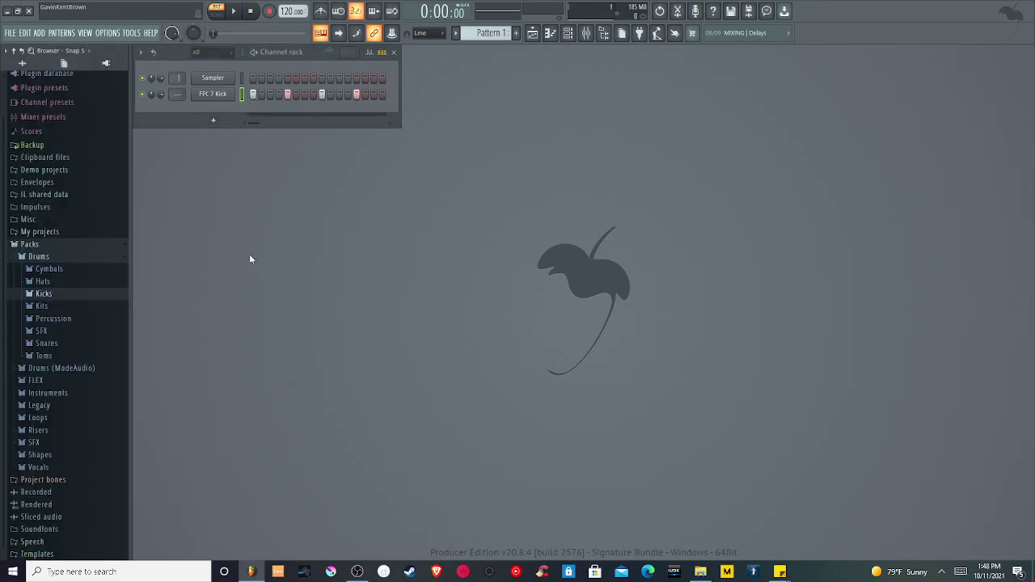
{"action": "left_click", "coordinate": [71, 348]}
{"action": "scroll", "coordinate": [102, 352], "scroll_direction": "down", "scroll_amount": 3}
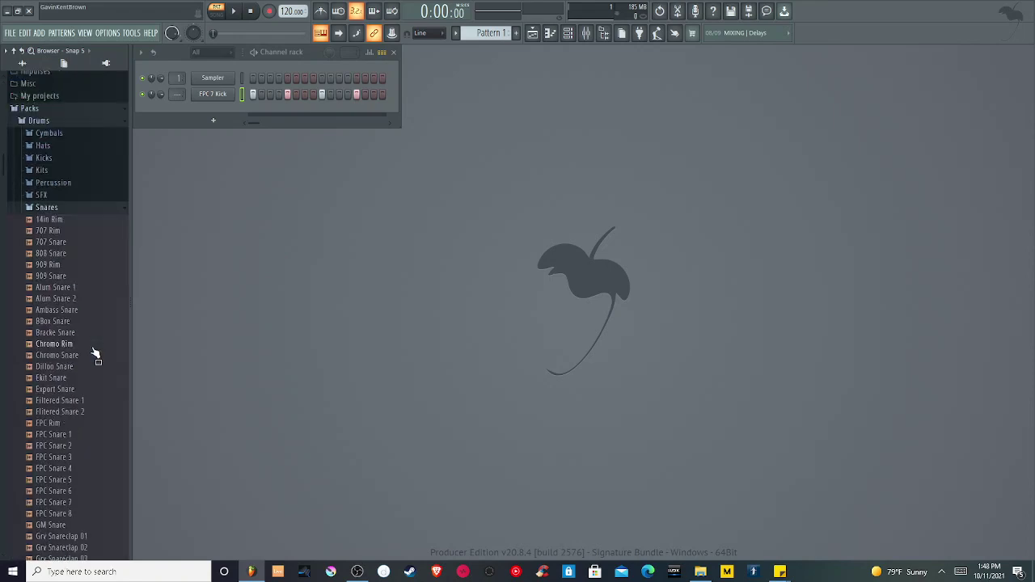
Audition the snare samples in sequence from Alum Snare 1 to FPC Snare 2
{"action": "left_click", "coordinate": [62, 288]}
{"action": "key", "text": "Down"}
{"action": "key", "text": "Down"}
{"action": "key", "text": "Down"}
{"action": "key", "text": "Down"}
{"action": "key", "text": "Down"}
{"action": "key", "text": "Down"}
{"action": "key", "text": "Down"}
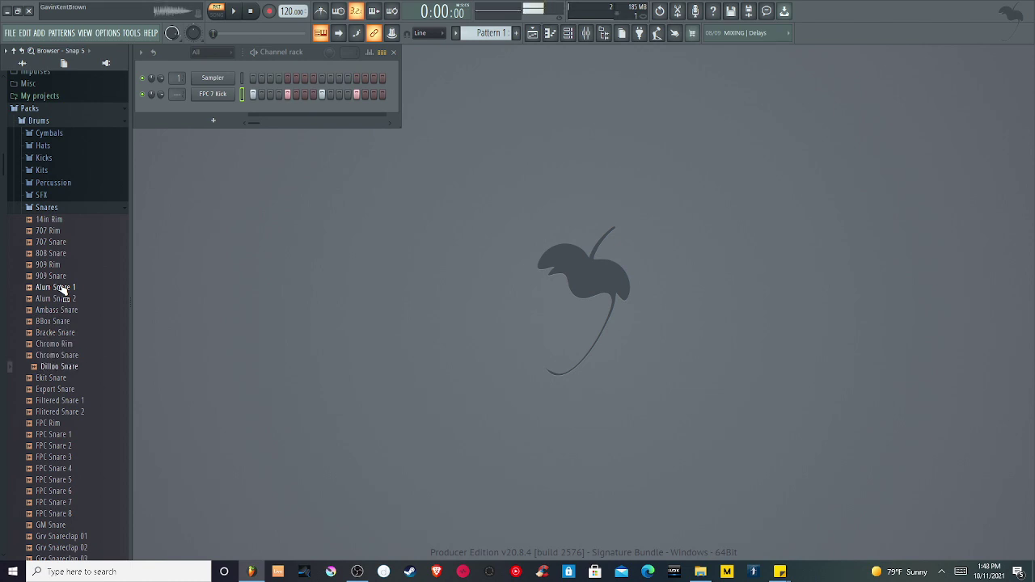
{"action": "key", "text": "Down"}
{"action": "key", "text": "Down"}
{"action": "key", "text": "Down"}
{"action": "key", "text": "Down"}
{"action": "key", "text": "Down"}
{"action": "key", "text": "Down"}
{"action": "key", "text": "Down"}
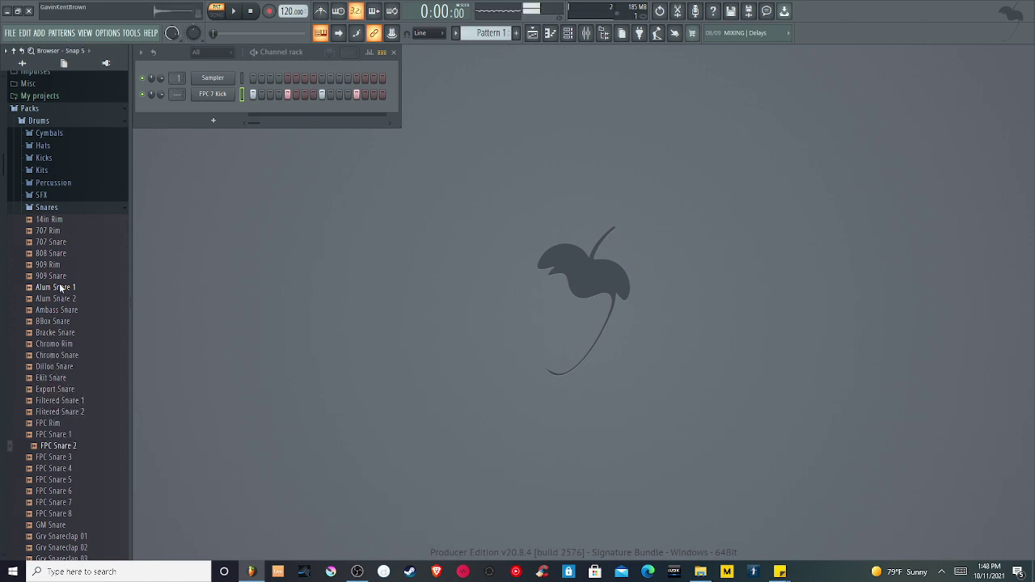
Compare the snares from FPC Snare 1 to FPC Snare 4 and start playback of the kick pattern
{"action": "key", "text": "Up"}
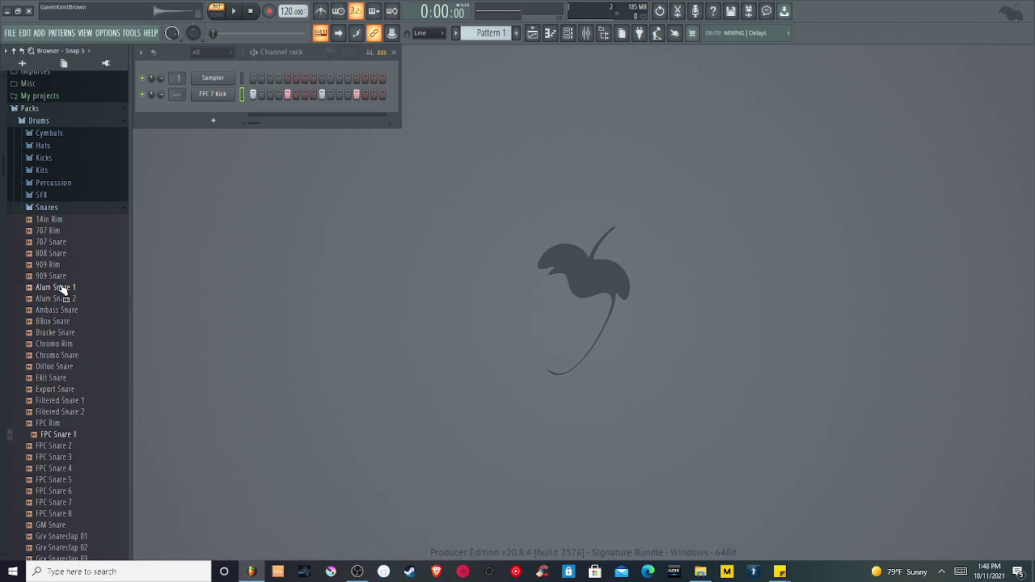
{"action": "key", "text": "Down"}
{"action": "key", "text": "Down"}
{"action": "key", "text": "Down"}
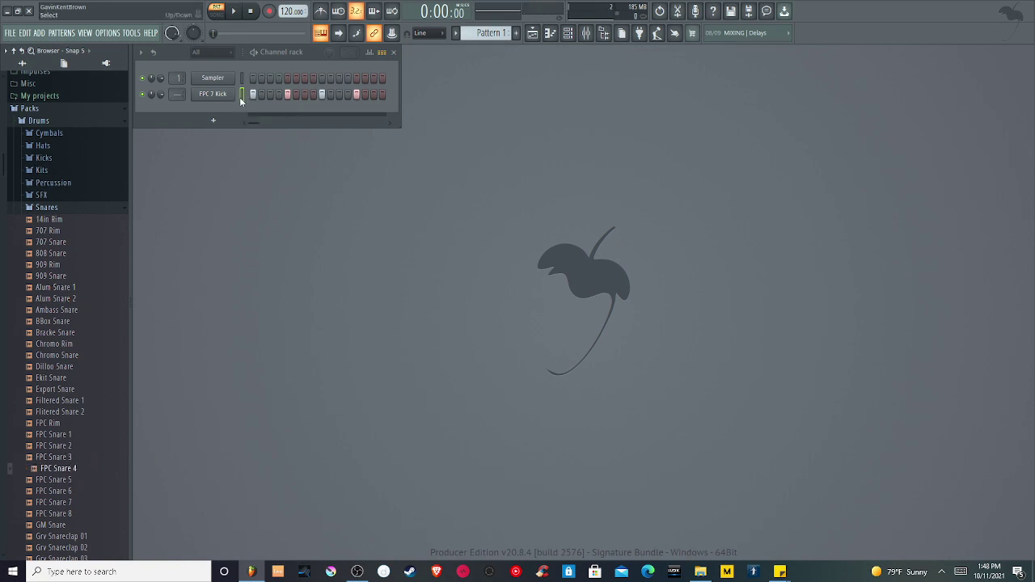
{"action": "left_click", "coordinate": [234, 11]}
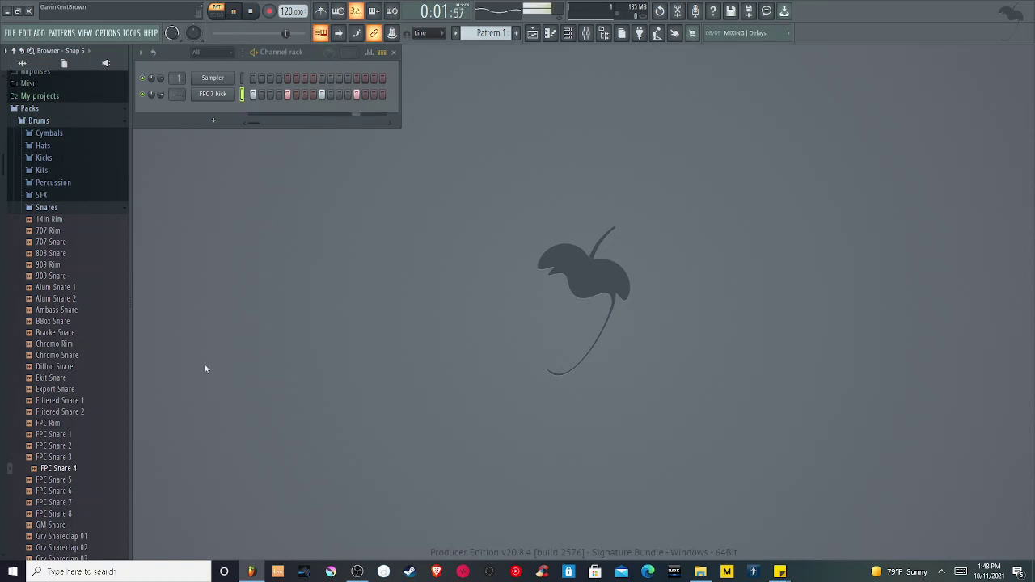
Restart the kick pattern and audition the snare samples around FPC Rim, ending on FPC Snare 2
{"action": "left_click", "coordinate": [234, 10]}
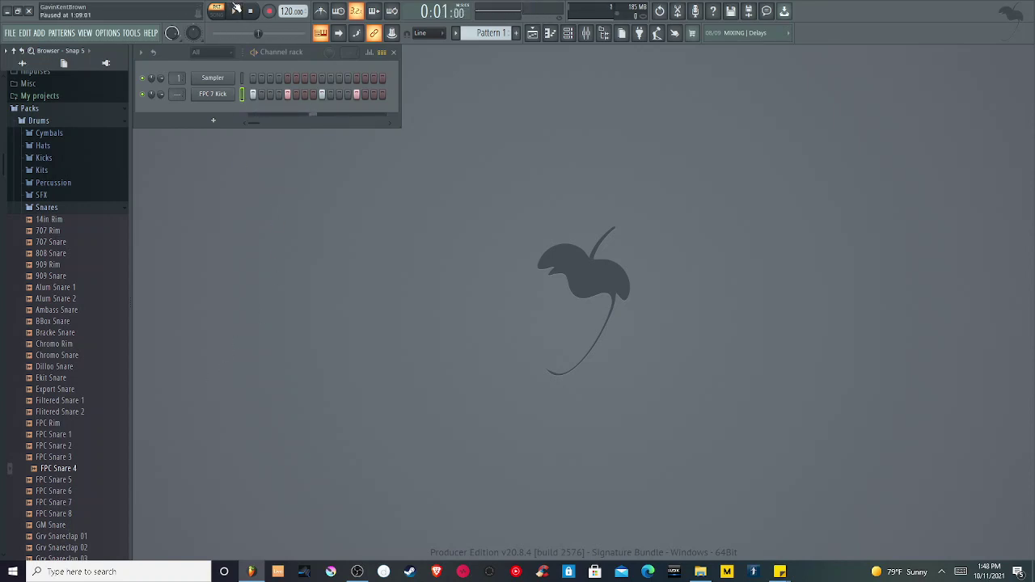
{"action": "left_click", "coordinate": [235, 9]}
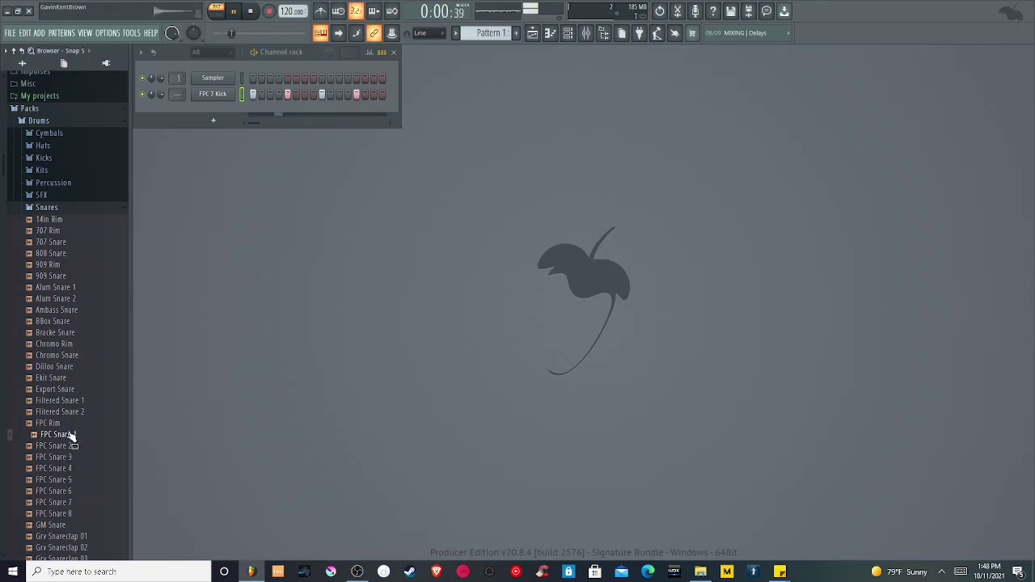
{"action": "key", "text": "Up"}
{"action": "key", "text": "Up"}
{"action": "key", "text": "Up"}
{"action": "key", "text": "Down"}
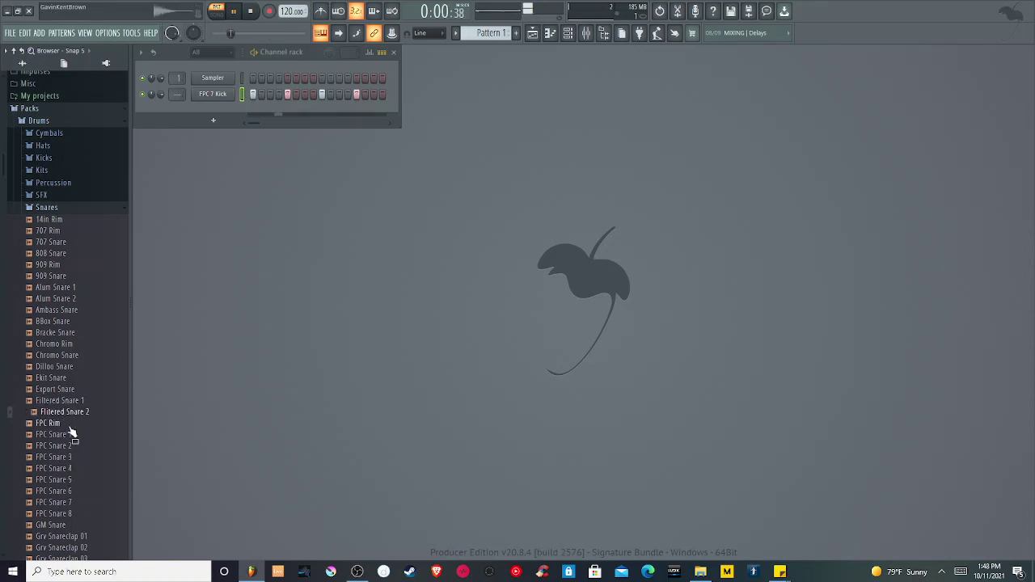
{"action": "key", "text": "Up"}
{"action": "key", "text": "Up"}
{"action": "key", "text": "Up"}
{"action": "key", "text": "Down"}
{"action": "key", "text": "Down"}
{"action": "key", "text": "Down"}
{"action": "key", "text": "Down"}
{"action": "key", "text": "Down"}
{"action": "key", "text": "Down"}
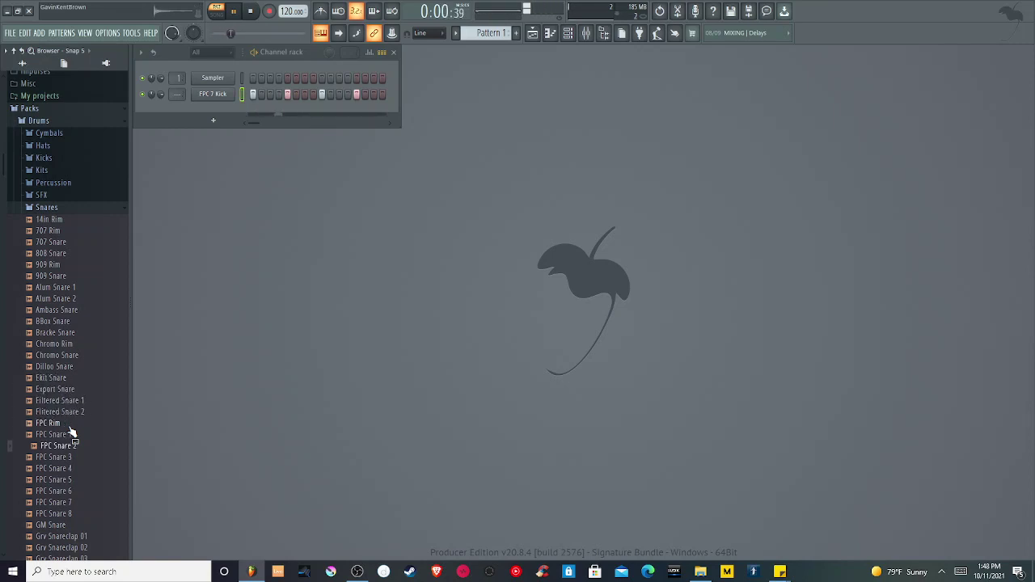
Audition the samples from FPC Snare 3 to GM Snare, return to FPC Snare 8 and halt playback
{"action": "key", "text": "Down"}
{"action": "key", "text": "Down"}
{"action": "key", "text": "Down"}
{"action": "key", "text": "Down"}
{"action": "key", "text": "Down"}
{"action": "key", "text": "Down"}
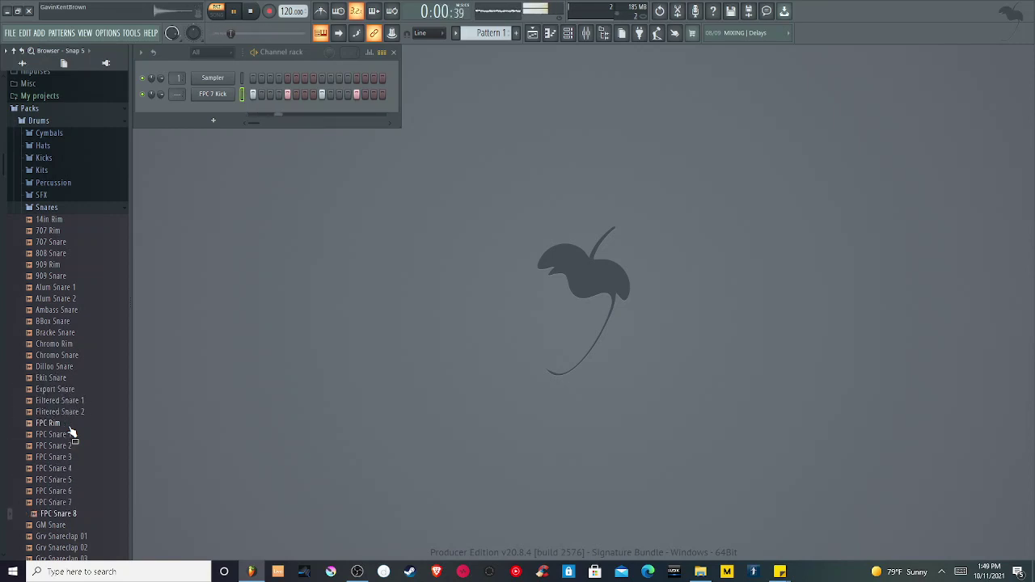
{"action": "key", "text": "Down"}
{"action": "key", "text": "Up"}
{"action": "left_click", "coordinate": [233, 11]}
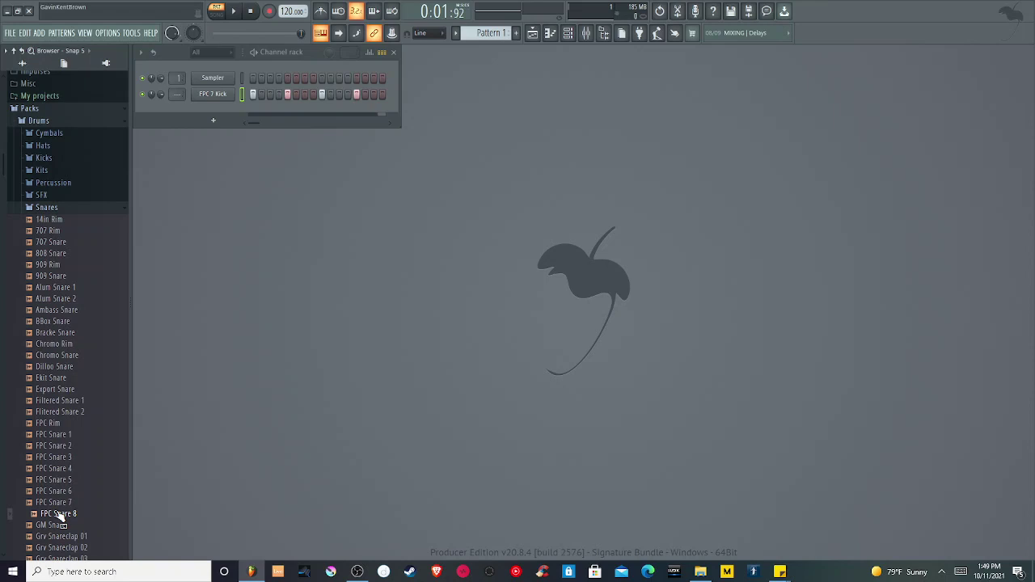
Add FPC Snare 8 as a channel below the kick with hits on steps 1, 5, 9 and 13, and play it
{"action": "left_click_drag", "start_coordinate": [58, 515], "coordinate": [211, 108]}
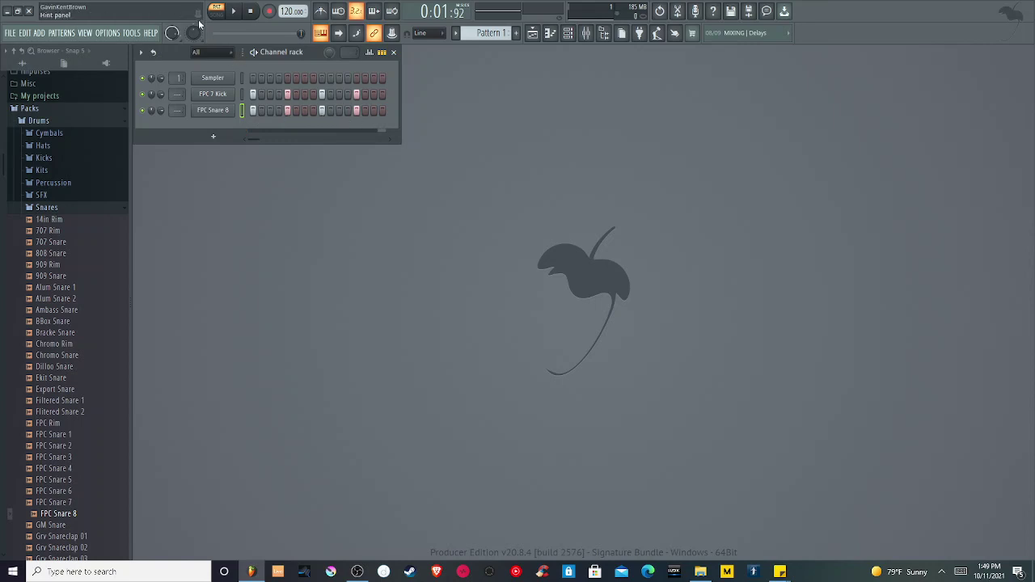
{"action": "left_click", "coordinate": [233, 10]}
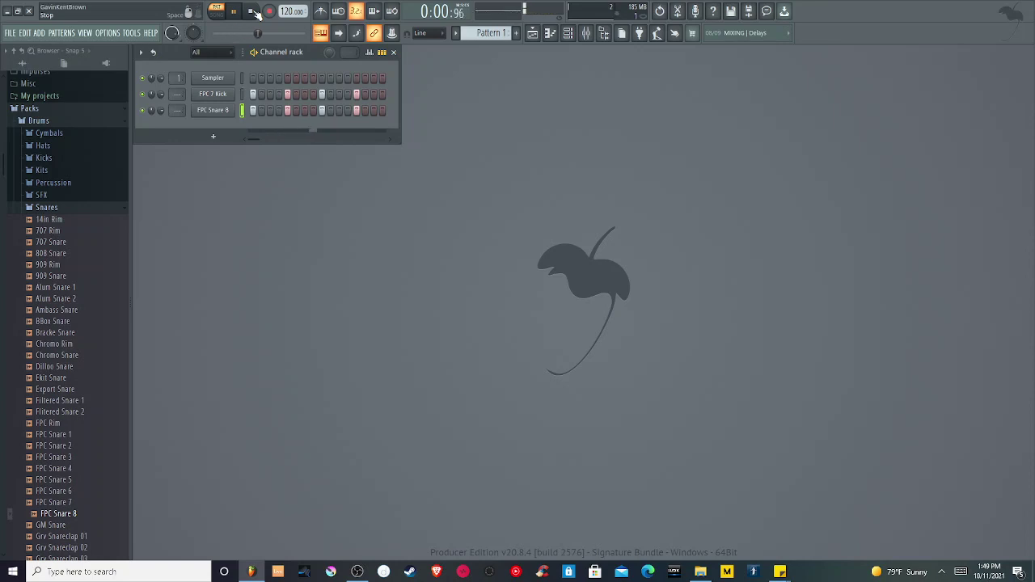
{"action": "left_click", "coordinate": [253, 11]}
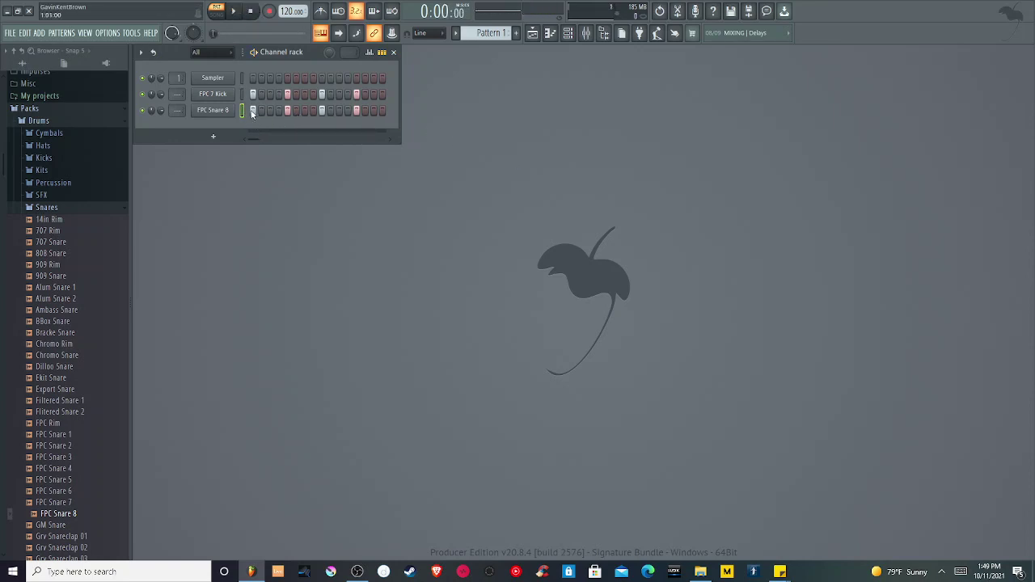
Remove the FPC Snare 8 hits on steps 1 and 9, keeping 5 and 13, and play the pattern
{"action": "left_click", "coordinate": [322, 111]}
{"action": "key", "text": "space"}
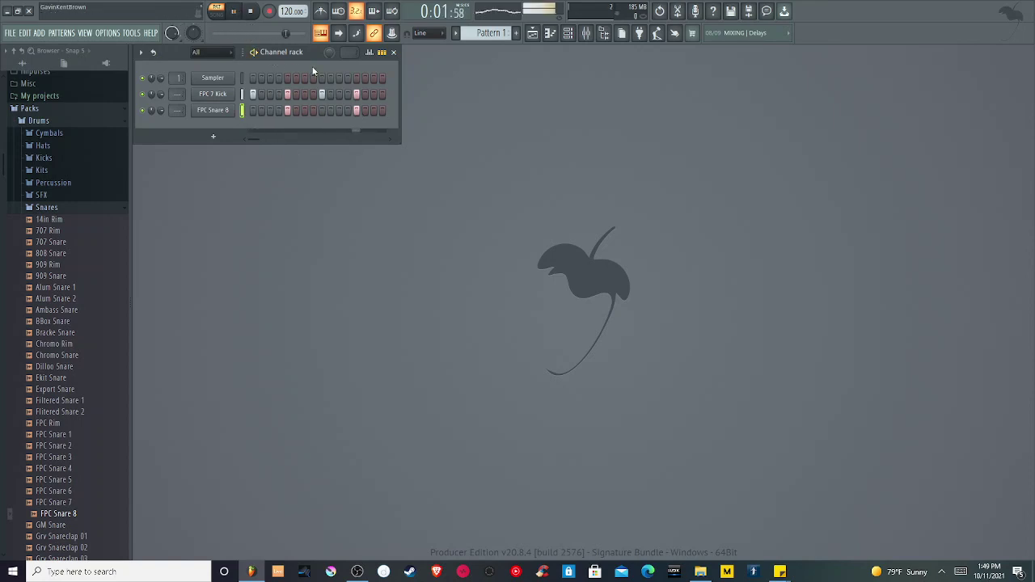
{"action": "left_click", "coordinate": [251, 11]}
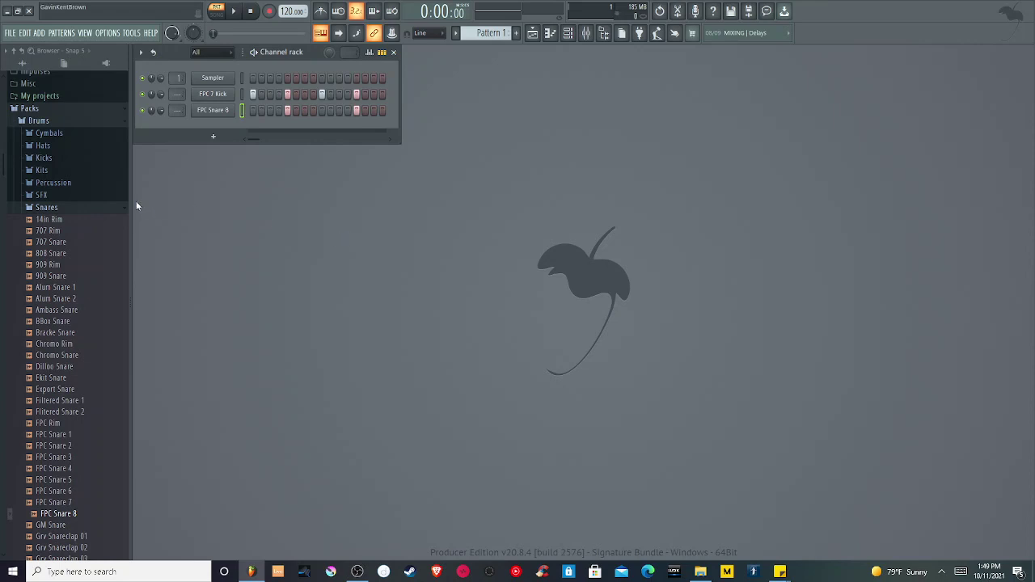
Switch from the Snares folder to the Hats folder, preview 707 CH and 707 OH, and start the pattern
{"action": "left_click", "coordinate": [48, 208]}
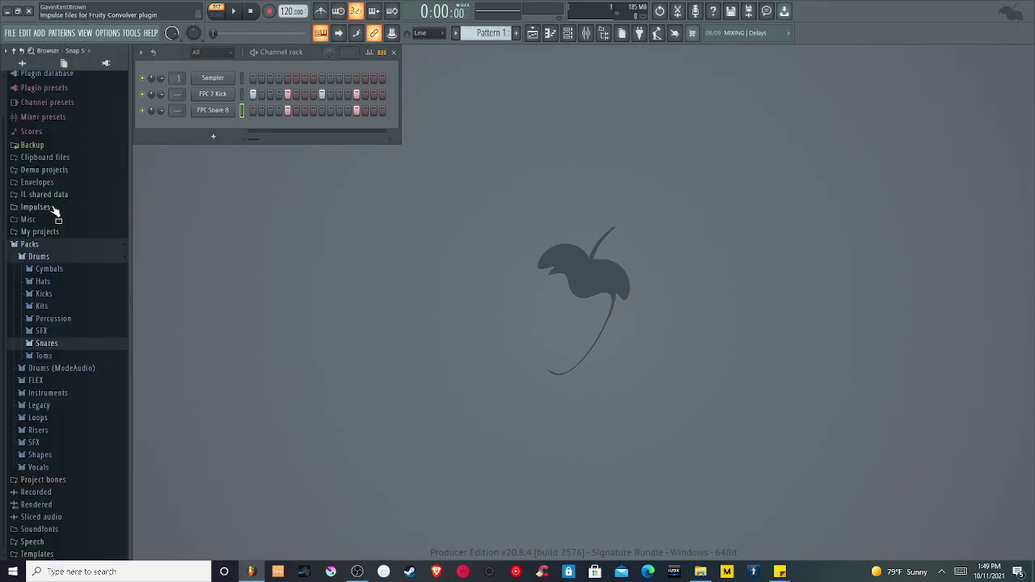
{"action": "left_click", "coordinate": [43, 282]}
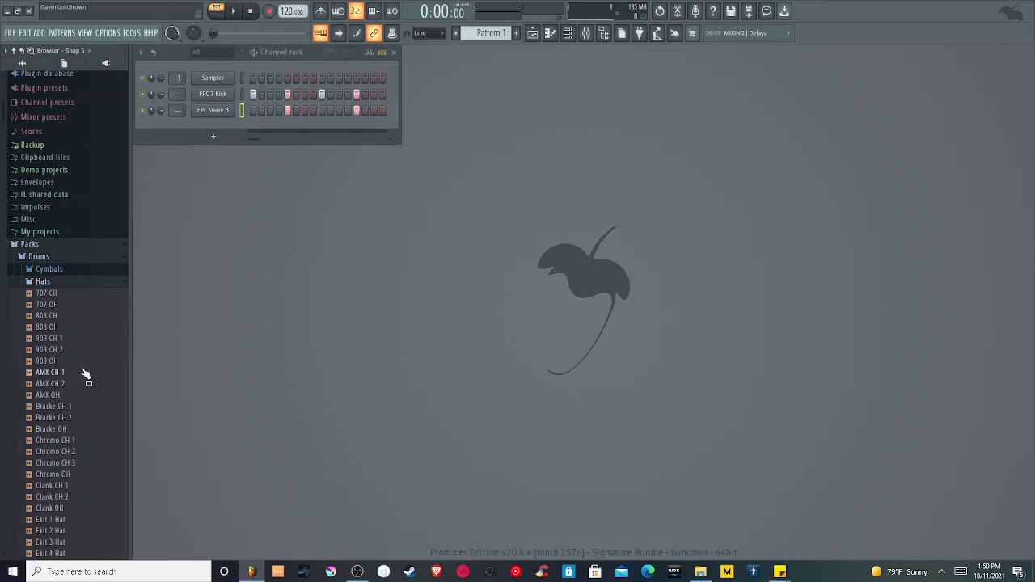
{"action": "left_click", "coordinate": [69, 298]}
{"action": "left_click", "coordinate": [69, 307]}
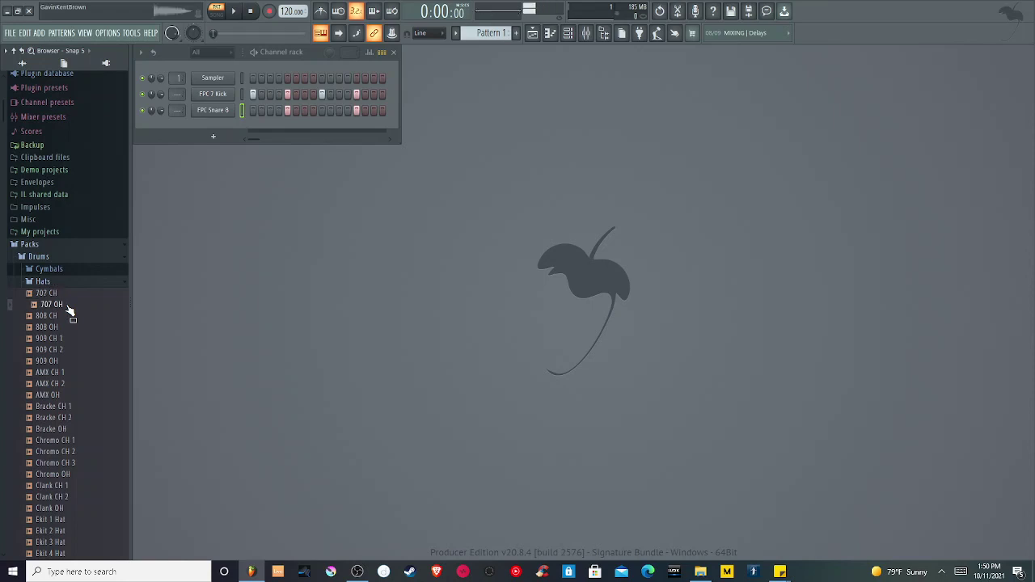
{"action": "left_click", "coordinate": [237, 12]}
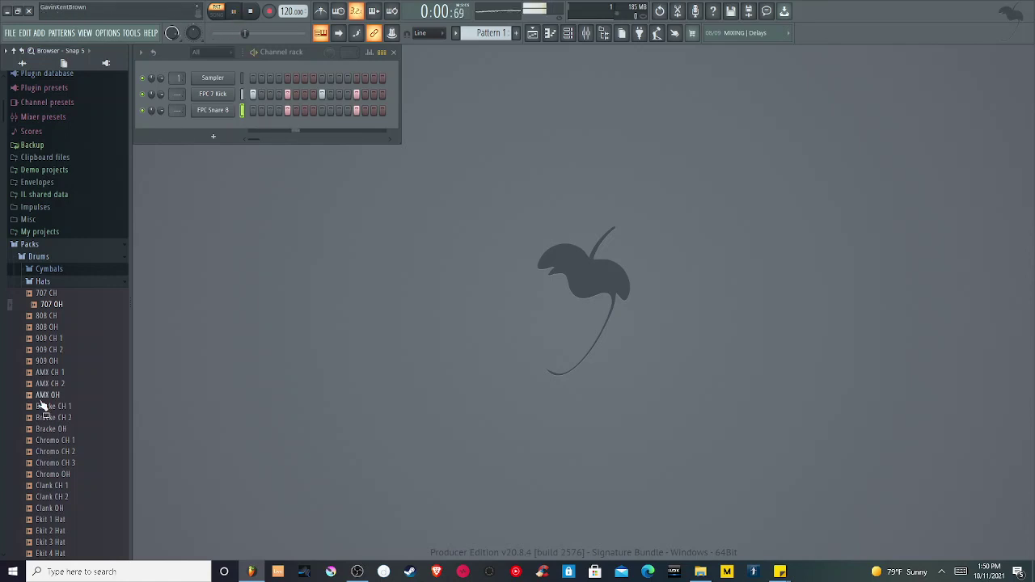
Audition the hat samples in sequence from 808 OH to Bracke CH 2
{"action": "left_click", "coordinate": [47, 327]}
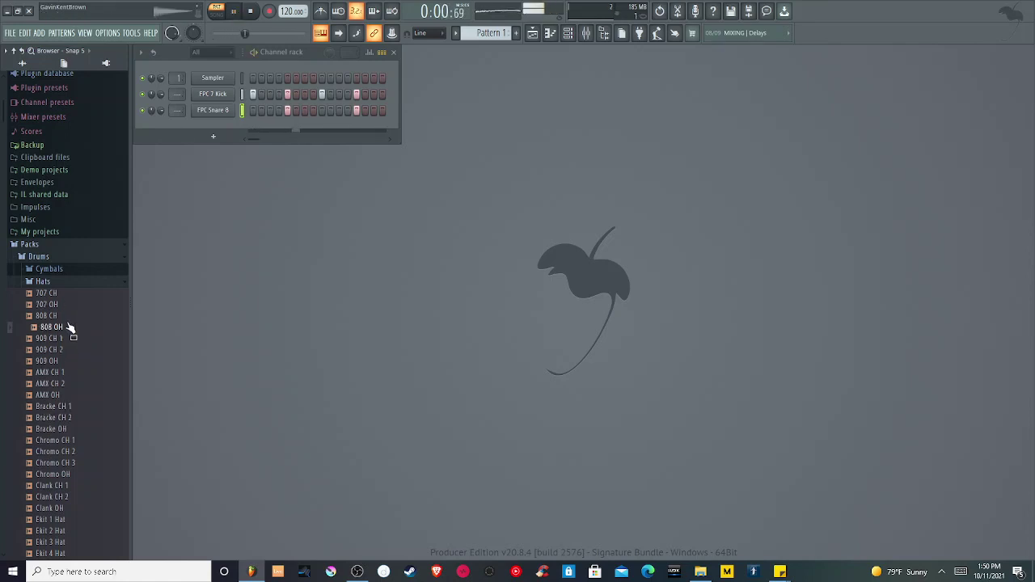
{"action": "key", "text": "Down"}
{"action": "key", "text": "Down"}
{"action": "key", "text": "Down"}
{"action": "key", "text": "Down"}
{"action": "key", "text": "Down"}
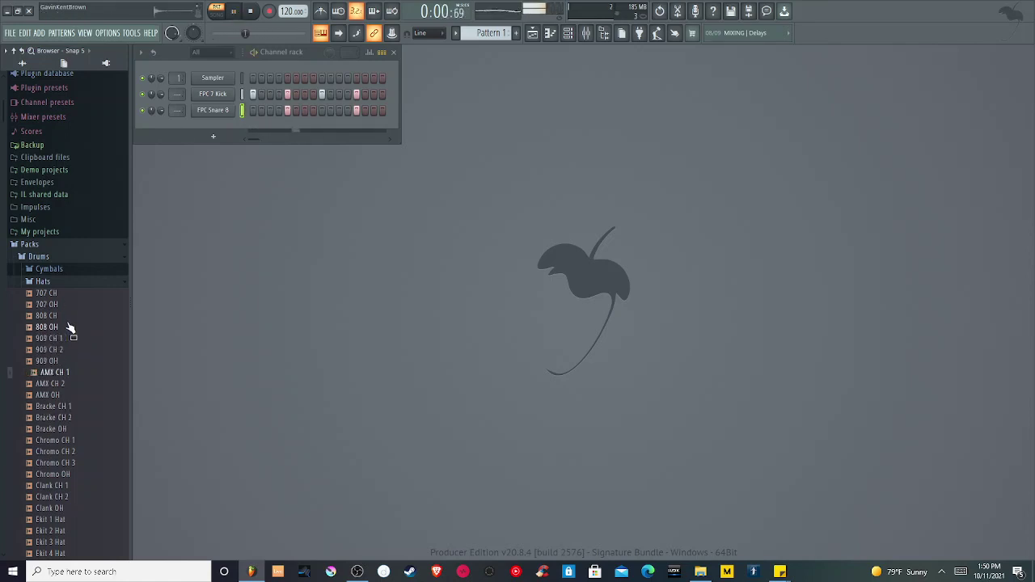
{"action": "key", "text": "Down"}
{"action": "key", "text": "Down"}
{"action": "key", "text": "Down"}
{"action": "key", "text": "Down"}
{"action": "key", "text": "Down"}
{"action": "key", "text": "Down"}
{"action": "key", "text": "Down"}
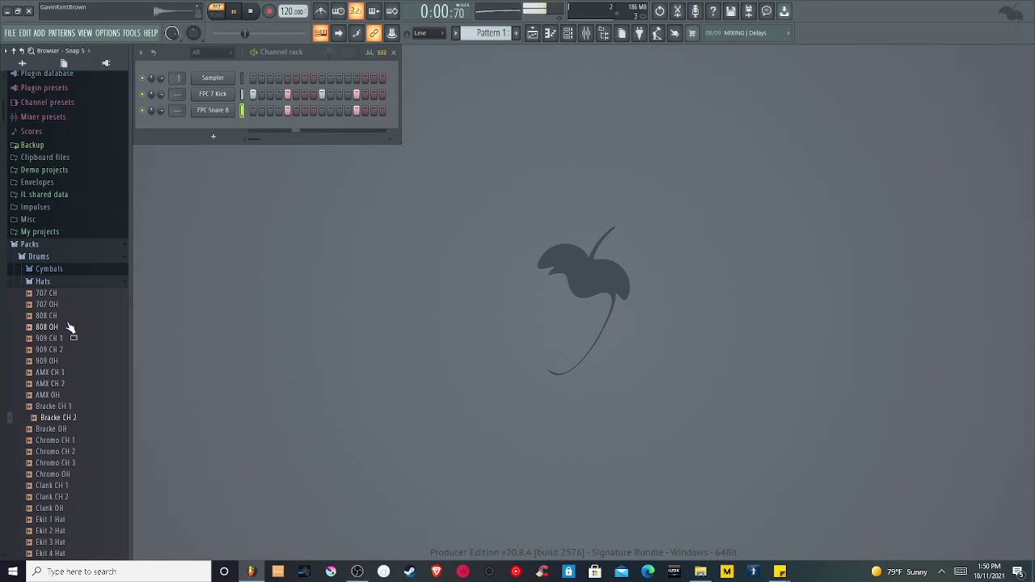
Audition the hats from Bracke OH to Grv CH 04, return to Grv CH 02 and stop playback
{"action": "key", "text": "Down"}
{"action": "key", "text": "Down"}
{"action": "key", "text": "Down"}
{"action": "key", "text": "Down"}
{"action": "key", "text": "Down"}
{"action": "key", "text": "Down"}
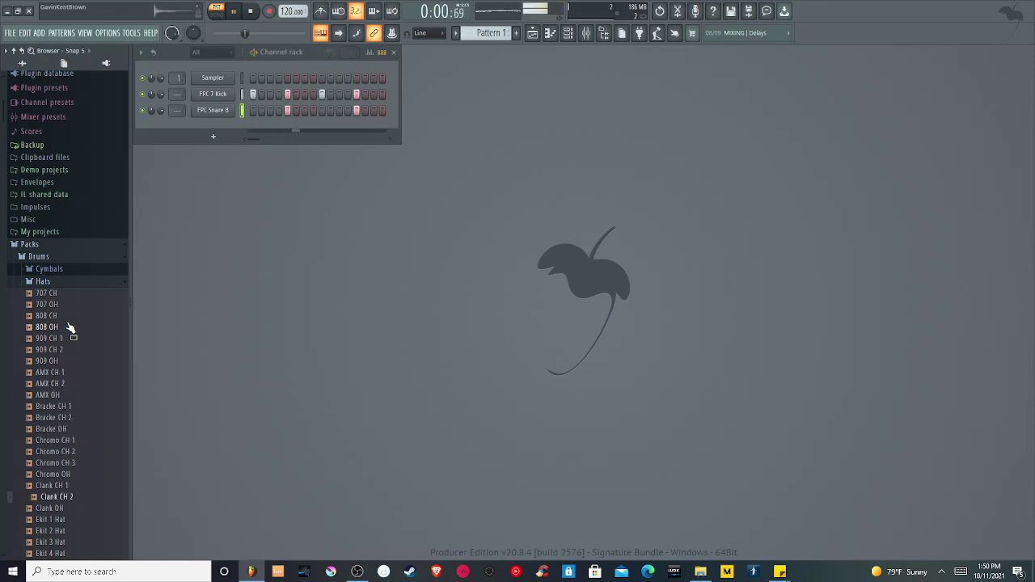
{"action": "key", "text": "Down"}
{"action": "key", "text": "Down"}
{"action": "key", "text": "Down"}
{"action": "key", "text": "Down"}
{"action": "key", "text": "Down"}
{"action": "key", "text": "Down"}
{"action": "key", "text": "Down"}
{"action": "key", "text": "Down"}
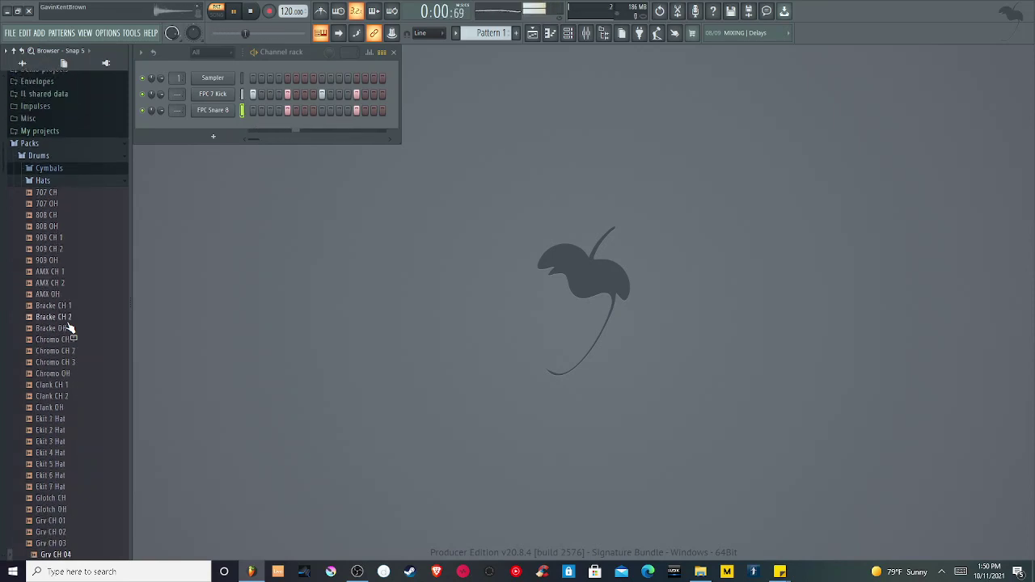
{"action": "key", "text": "Down"}
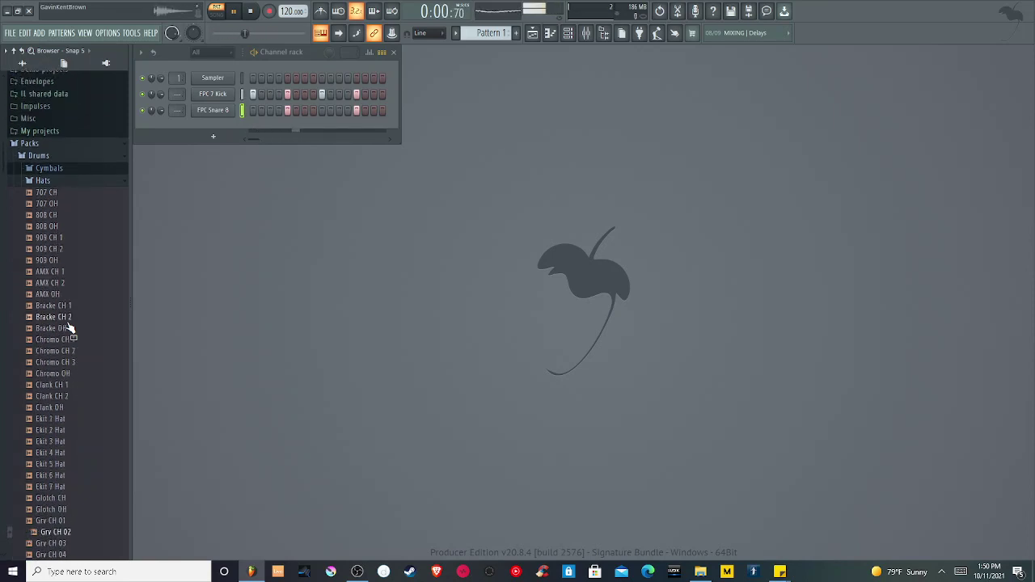
{"action": "key", "text": "space"}
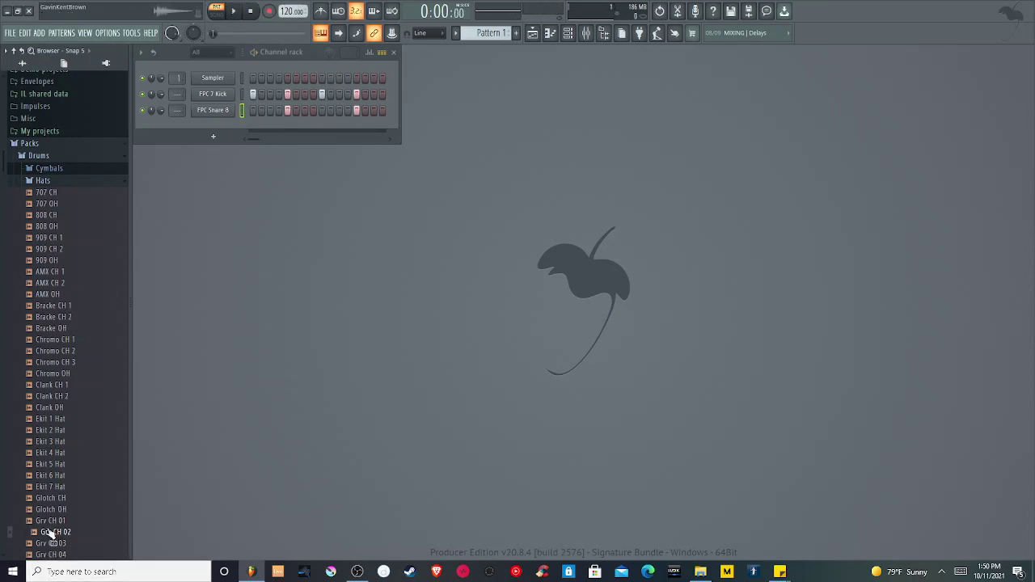
Add Grv CH 02 as a channel below the snare with hits on steps 1, 5, 9 and 13, and play the pattern
{"action": "left_click_drag", "start_coordinate": [50, 534], "coordinate": [201, 135]}
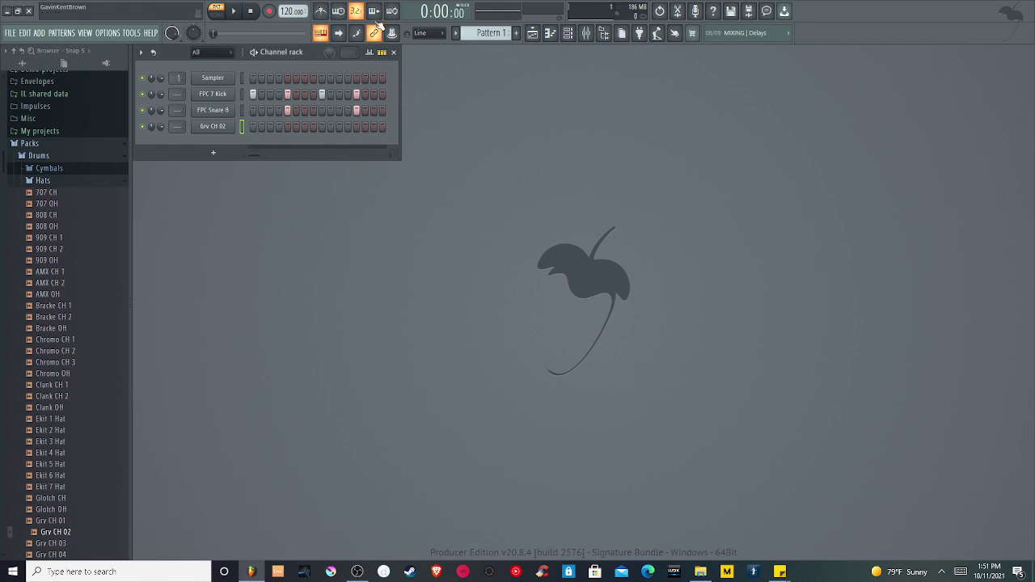
{"action": "left_click", "coordinate": [252, 127]}
{"action": "left_click", "coordinate": [288, 127]}
{"action": "left_click", "coordinate": [239, 13]}
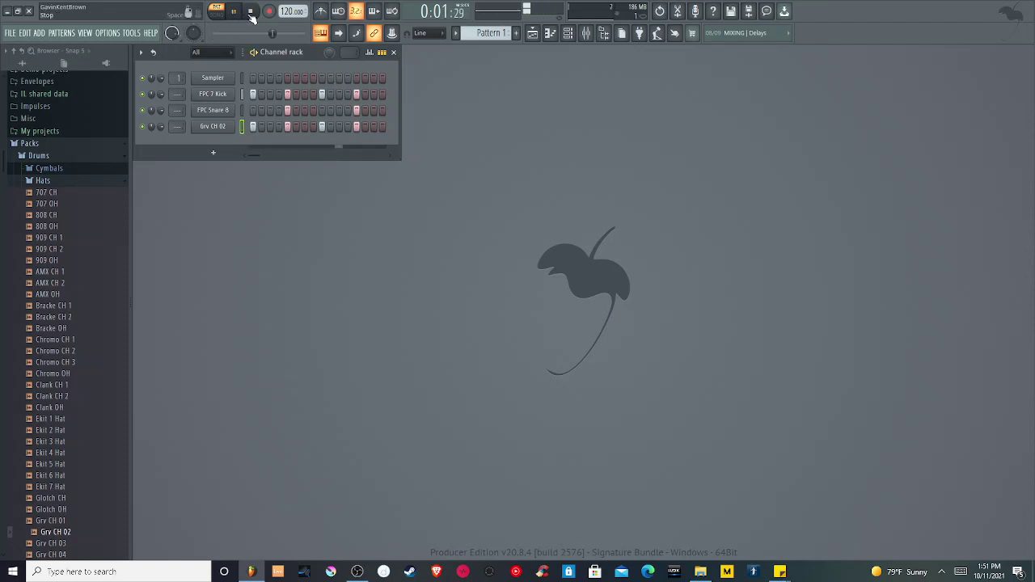
{"action": "left_click", "coordinate": [252, 14]}
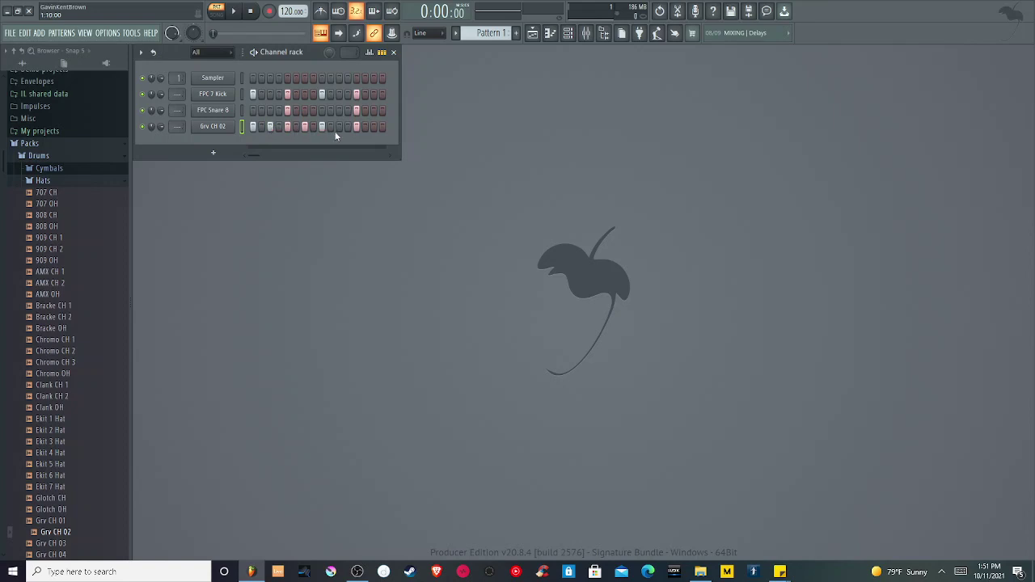
Add Grv CH 02 hits on steps 3, 7, 11 and 15, and play the full drum pattern
{"action": "left_click", "coordinate": [374, 127]}
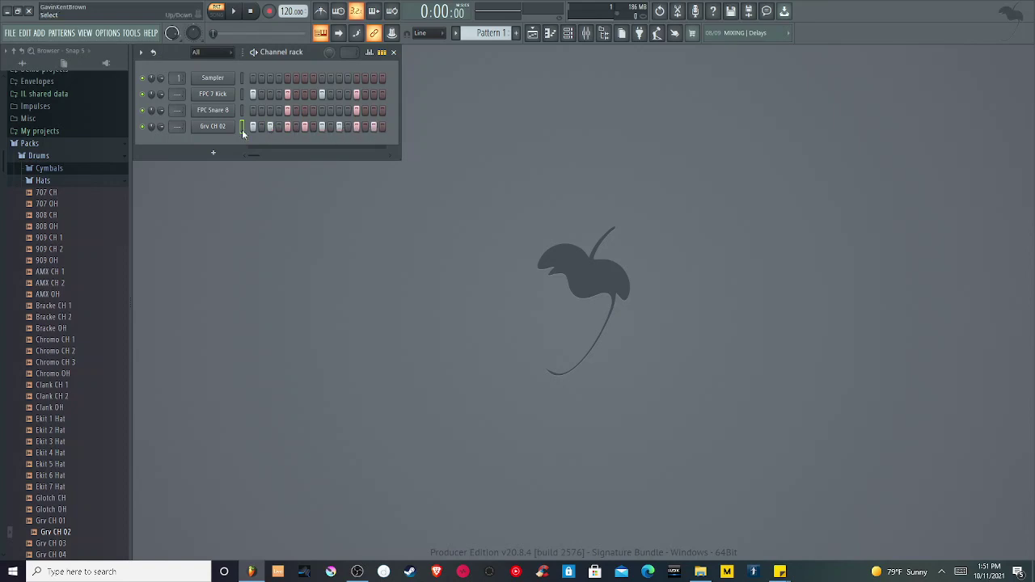
{"action": "left_click", "coordinate": [302, 126]}
{"action": "left_click", "coordinate": [269, 127]}
{"action": "left_click", "coordinate": [237, 12]}
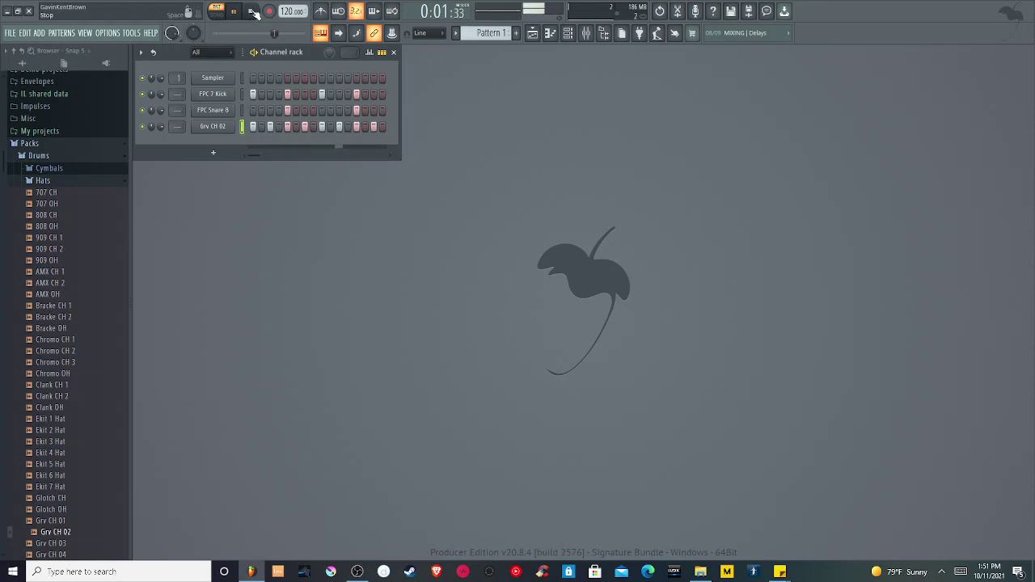
{"action": "left_click", "coordinate": [253, 12]}
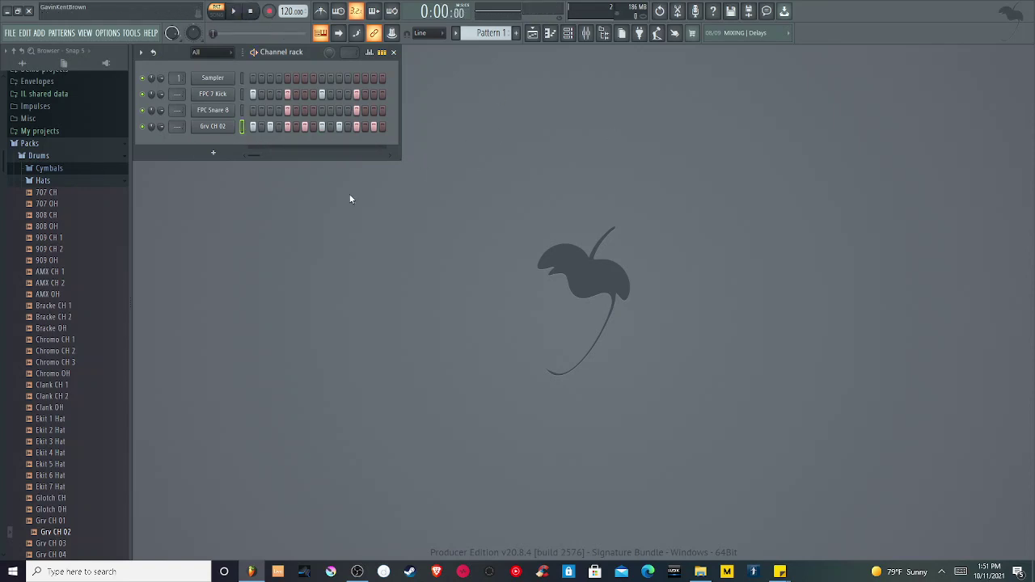
{"action": "left_click", "coordinate": [286, 126]}
Audition the hat samples from Bracke OH to Ekit 1 Hat, starting the drum pattern along the way
{"action": "left_click", "coordinate": [68, 328]}
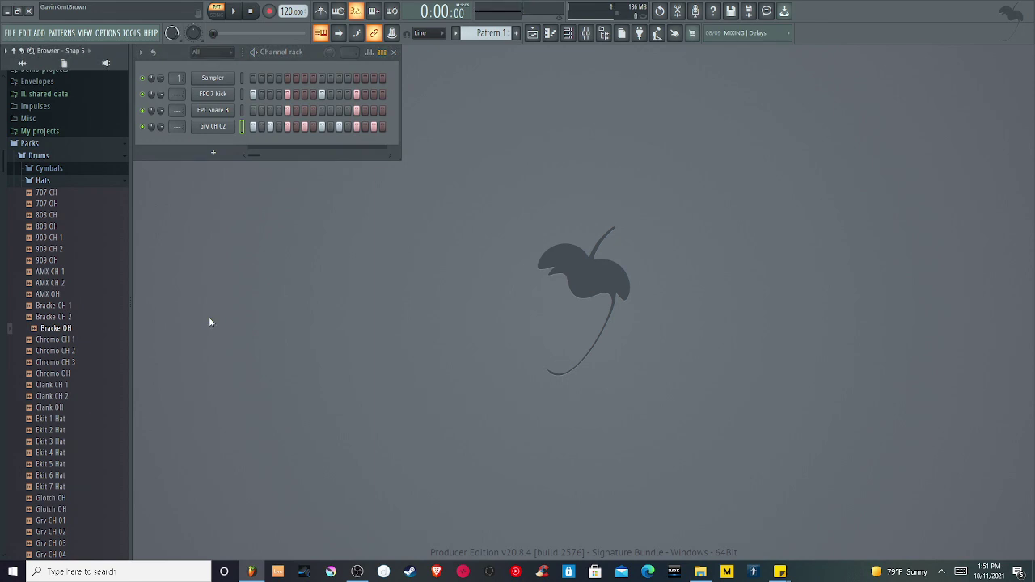
{"action": "key", "text": "Down"}
{"action": "key", "text": "Down"}
{"action": "key", "text": "Down"}
{"action": "key", "text": "Down"}
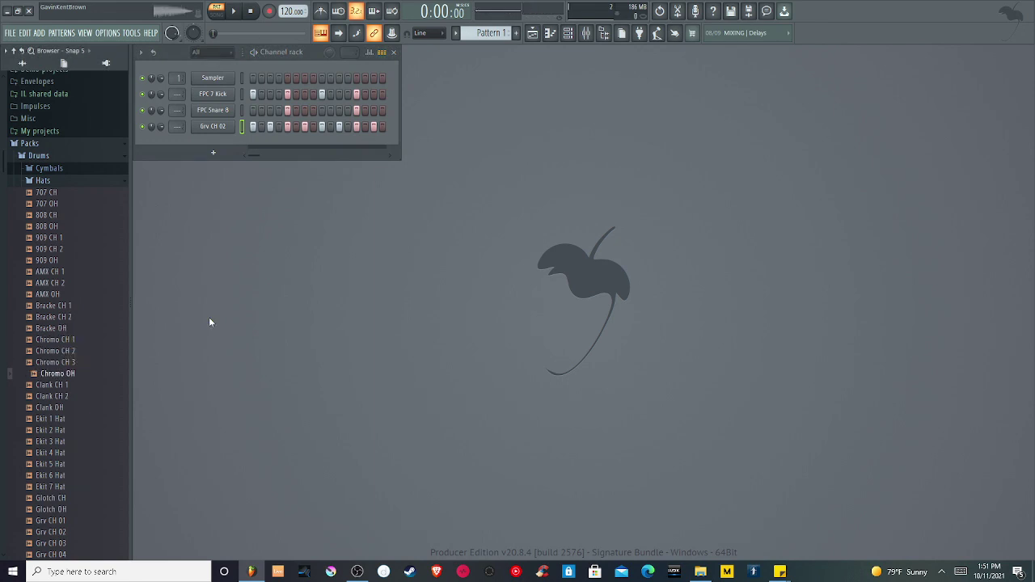
{"action": "key", "text": "space"}
{"action": "key", "text": "Down"}
{"action": "key", "text": "Down"}
{"action": "key", "text": "Down"}
{"action": "key", "text": "Down"}
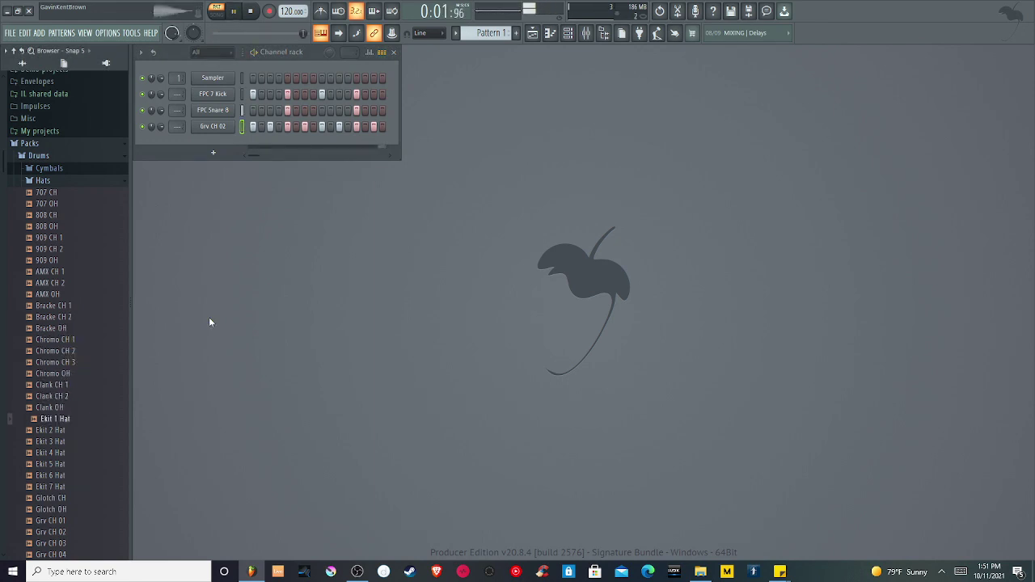
Audition the hat samples in sequence from Ekit 2 Hat to Grv CH 06
{"action": "key", "text": "Down"}
{"action": "key", "text": "Down"}
{"action": "key", "text": "Down"}
{"action": "key", "text": "Down"}
{"action": "key", "text": "Down"}
{"action": "key", "text": "Down"}
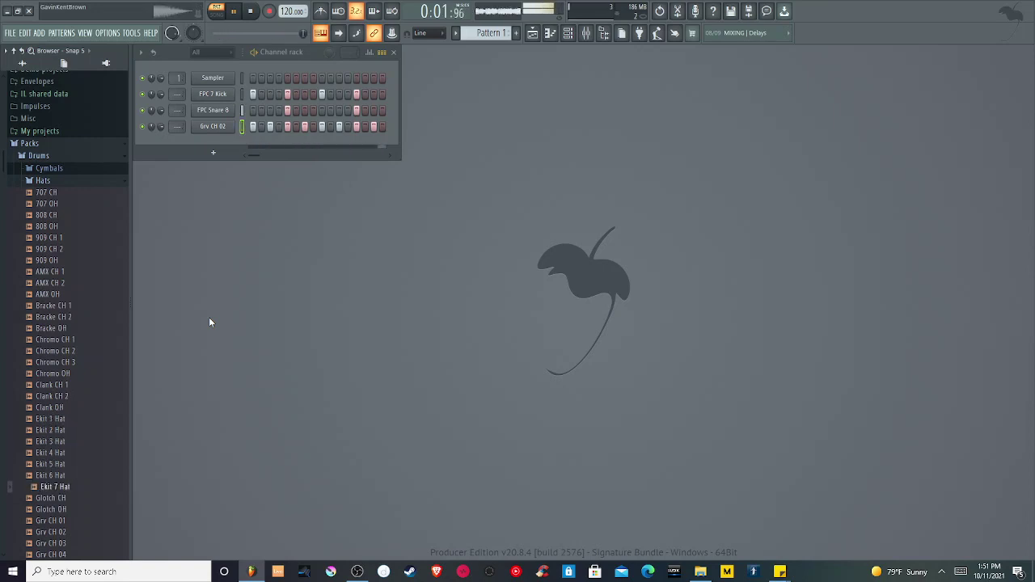
{"action": "key", "text": "Down"}
{"action": "key", "text": "Down"}
{"action": "key", "text": "Down"}
{"action": "key", "text": "Down"}
{"action": "key", "text": "Down"}
{"action": "key", "text": "Down"}
{"action": "key", "text": "Down"}
{"action": "key", "text": "Down"}
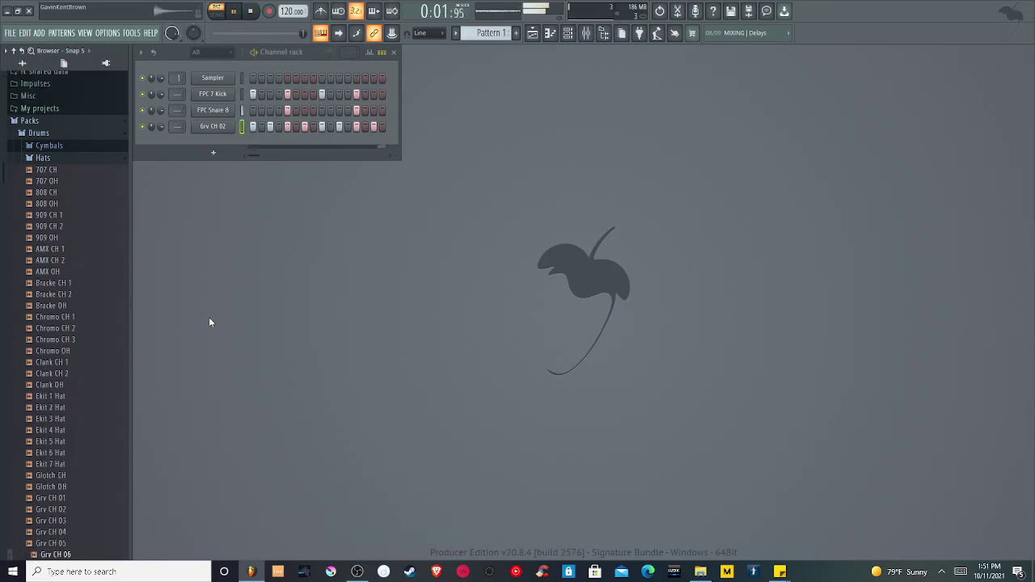
Audition the remaining Grv hats, the Ice Hats and the Jung Hats through to Linn OH
{"action": "key", "text": "Down"}
{"action": "key", "text": "Down"}
{"action": "key", "text": "Down"}
{"action": "key", "text": "Down"}
{"action": "key", "text": "Down"}
{"action": "key", "text": "Down"}
{"action": "key", "text": "Down"}
{"action": "key", "text": "Down"}
{"action": "key", "text": "Down"}
{"action": "key", "text": "Down"}
{"action": "key", "text": "Down"}
{"action": "key", "text": "Down"}
{"action": "key", "text": "Down"}
{"action": "key", "text": "Down"}
{"action": "key", "text": "Down"}
{"action": "key", "text": "Down"}
{"action": "key", "text": "Down"}
{"action": "key", "text": "Down"}
{"action": "key", "text": "Down"}
{"action": "key", "text": "Down"}
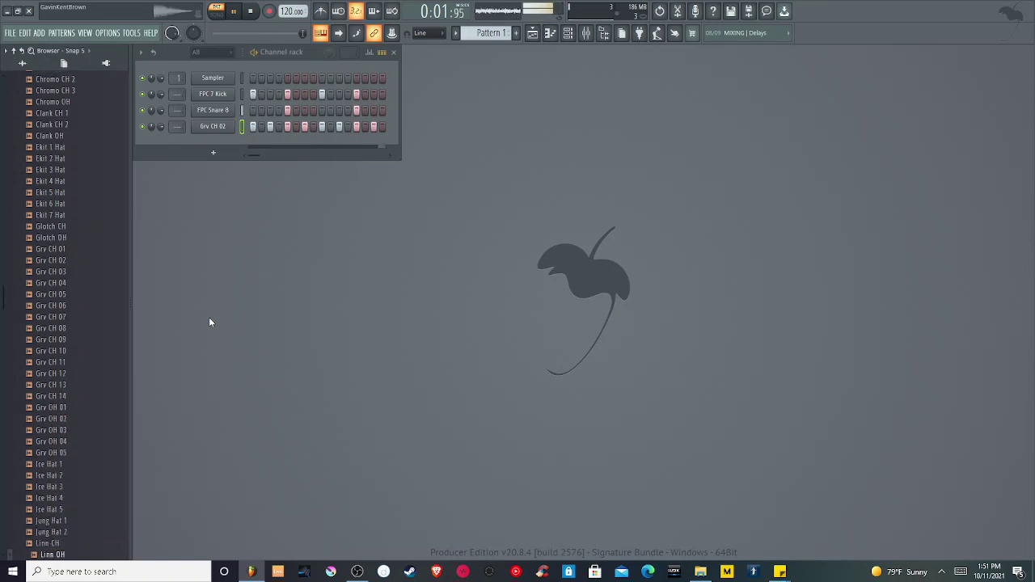
Compare the Linn CH and Linn OH samples repeatedly, ending on Linn CH
{"action": "key", "text": "Up"}
{"action": "key", "text": "Up"}
{"action": "key", "text": "Up"}
{"action": "key", "text": "Up"}
{"action": "key", "text": "Down"}
{"action": "key", "text": "Down"}
{"action": "key", "text": "Down"}
{"action": "key", "text": "Down"}
{"action": "key", "text": "Up"}
{"action": "key", "text": "Down"}
{"action": "key", "text": "Up"}
{"action": "key", "text": "Down"}
{"action": "key", "text": "Up"}
{"action": "key", "text": "Down"}
{"action": "key", "text": "Up"}
{"action": "key", "text": "Down"}
{"action": "key", "text": "Up"}
{"action": "key", "text": "Down"}
{"action": "key", "text": "Up"}
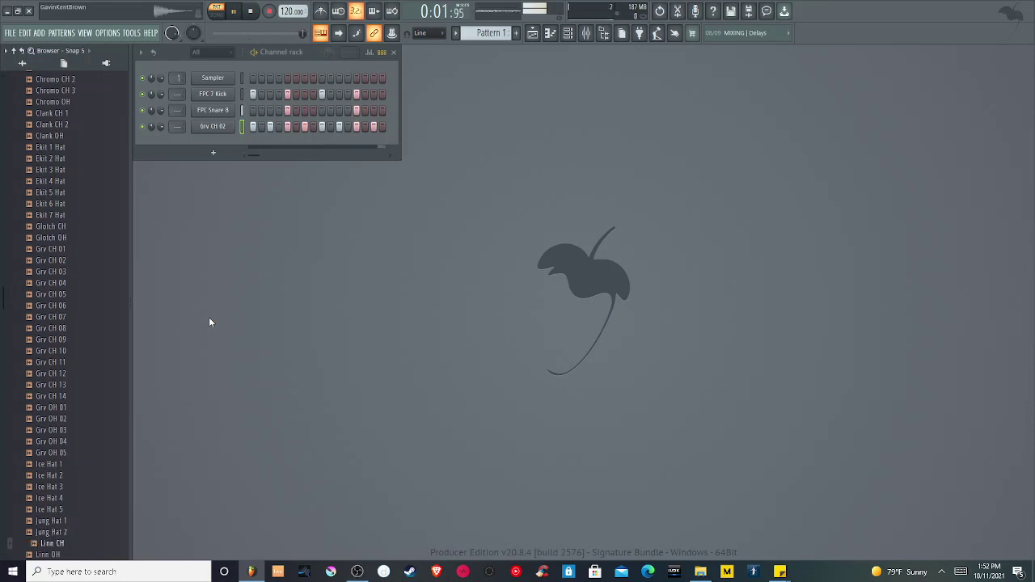
Stop playback and replace the Grv CH 02 channel's sample with Linn CH
{"action": "key", "text": "Down"}
{"action": "key", "text": "Up"}
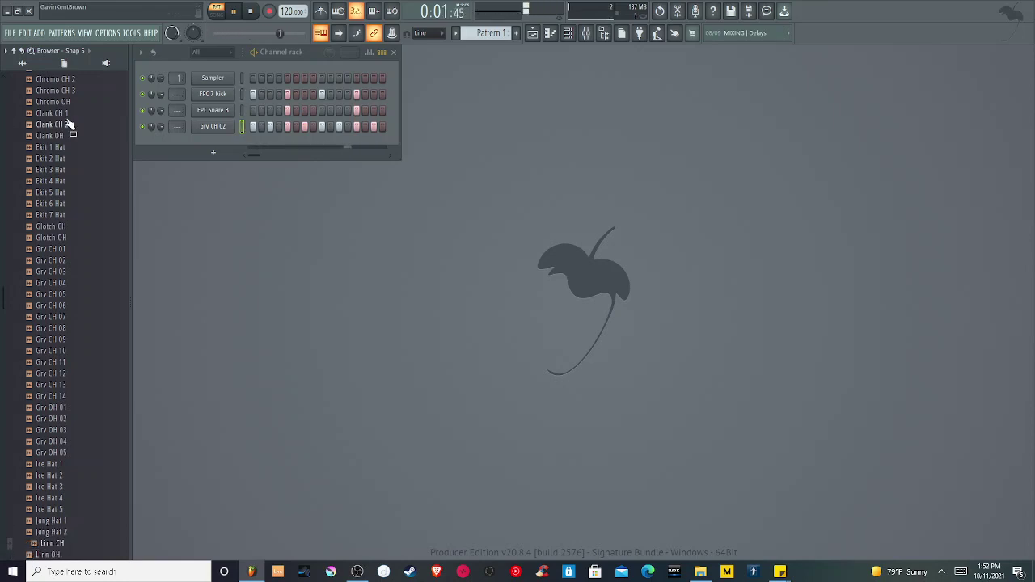
{"action": "left_click", "coordinate": [250, 12]}
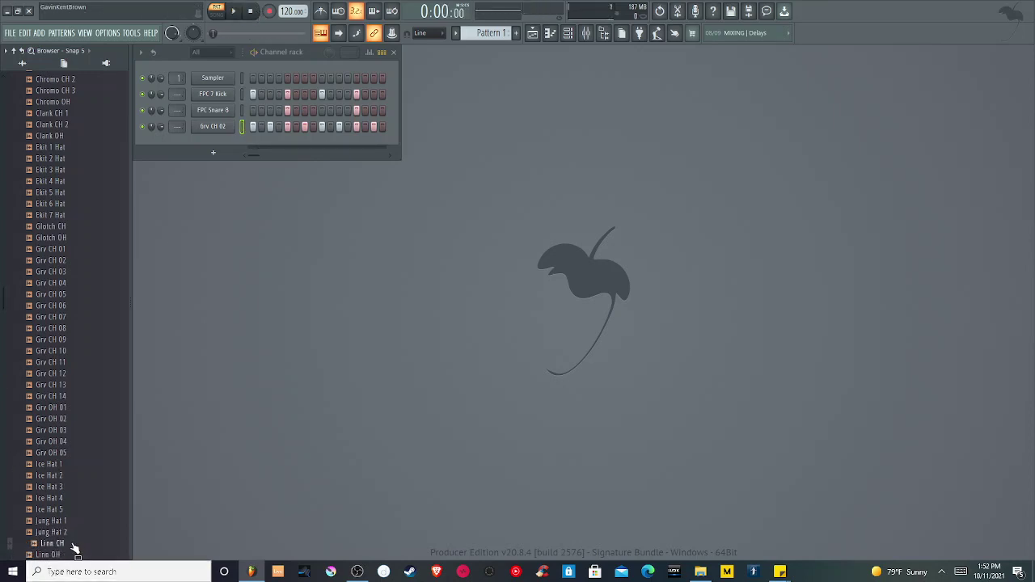
{"action": "scroll", "coordinate": [74, 548], "scroll_direction": "down", "scroll_amount": 2}
{"action": "left_click", "coordinate": [53, 475]}
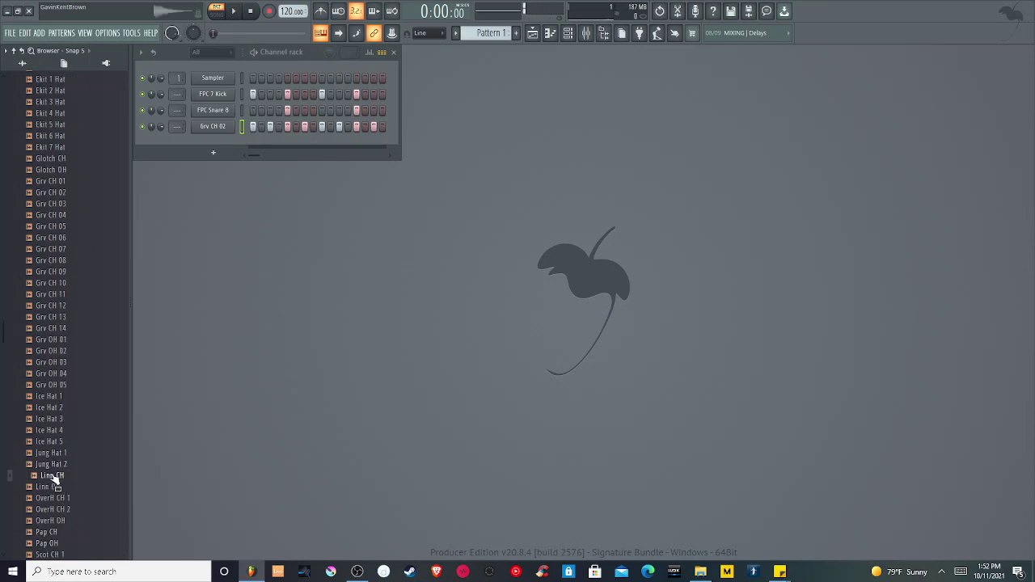
{"action": "left_click_drag", "start_coordinate": [53, 477], "coordinate": [209, 129]}
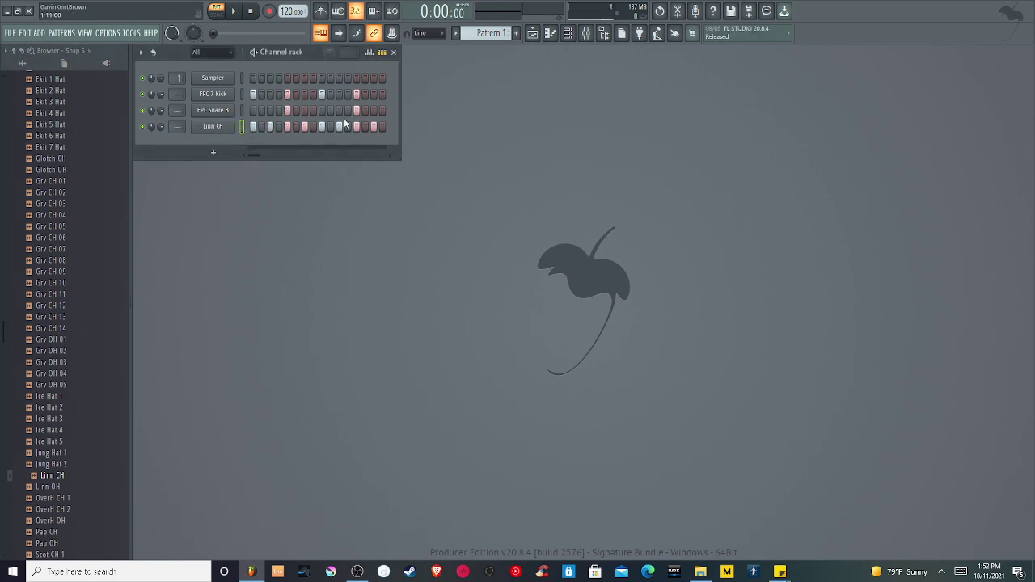
Play the pattern with the Linn CH channel at different volumes, raising it up to 100%
{"action": "key", "text": "space"}
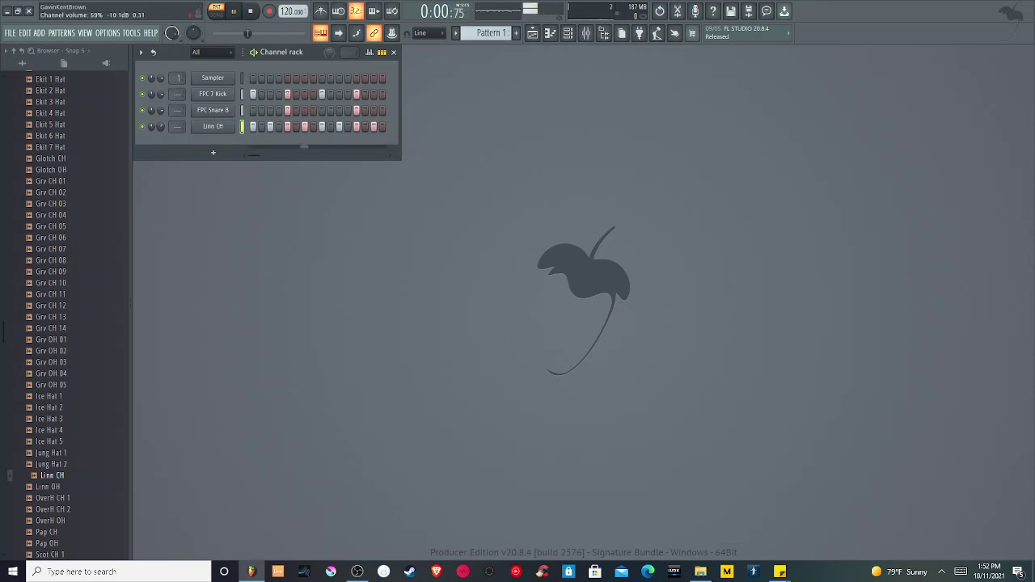
{"action": "key", "text": "space"}
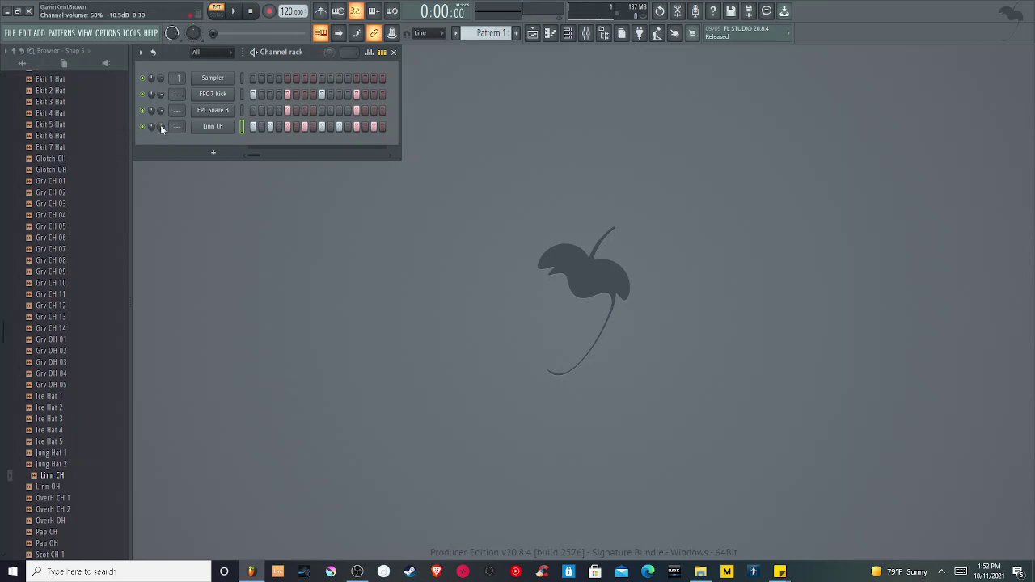
{"action": "mouse_move", "coordinate": [161, 127]}
{"action": "left_mouse_down"}
{"action": "mouse_move", "coordinate": [160, 80]}
{"action": "mouse_move", "coordinate": [162, 128]}
{"action": "left_mouse_up"}
{"action": "left_click", "coordinate": [235, 13]}
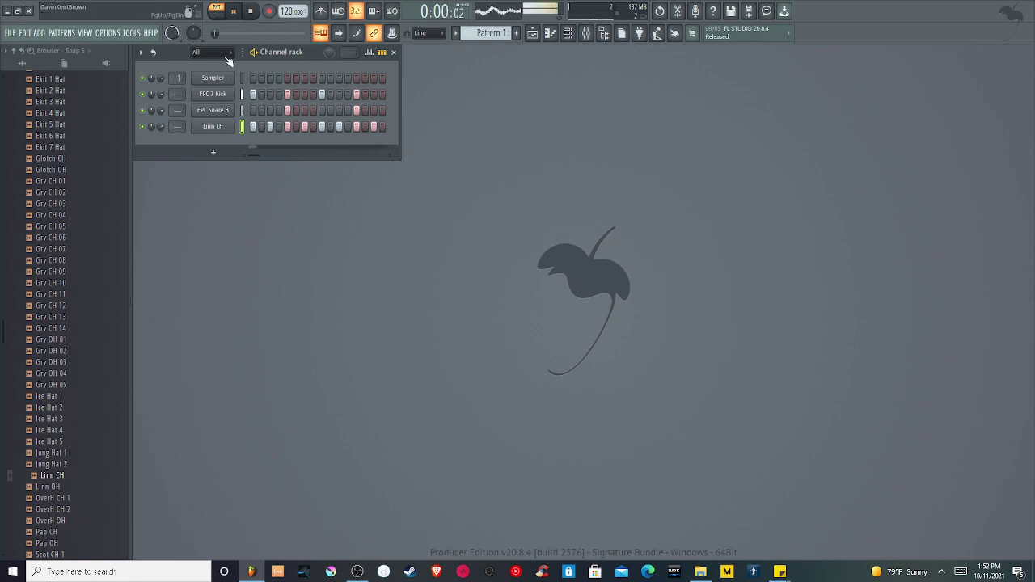
{"action": "key", "text": "space"}
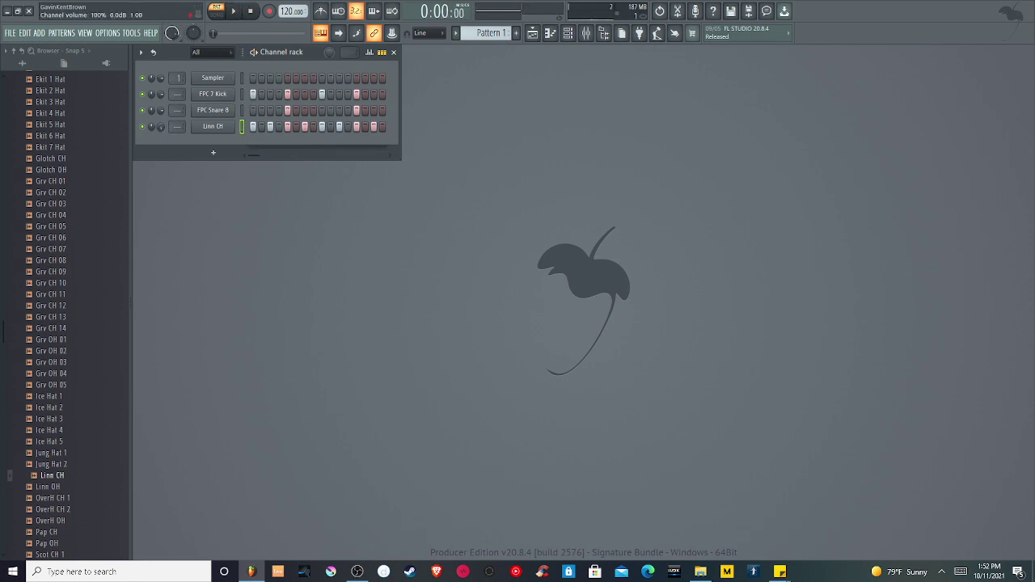
Turn the Linn CH channel's volume down to 0% and play the pattern
{"action": "left_click_drag", "start_coordinate": [160, 126], "coordinate": [161, 166]}
{"action": "left_click", "coordinate": [233, 11]}
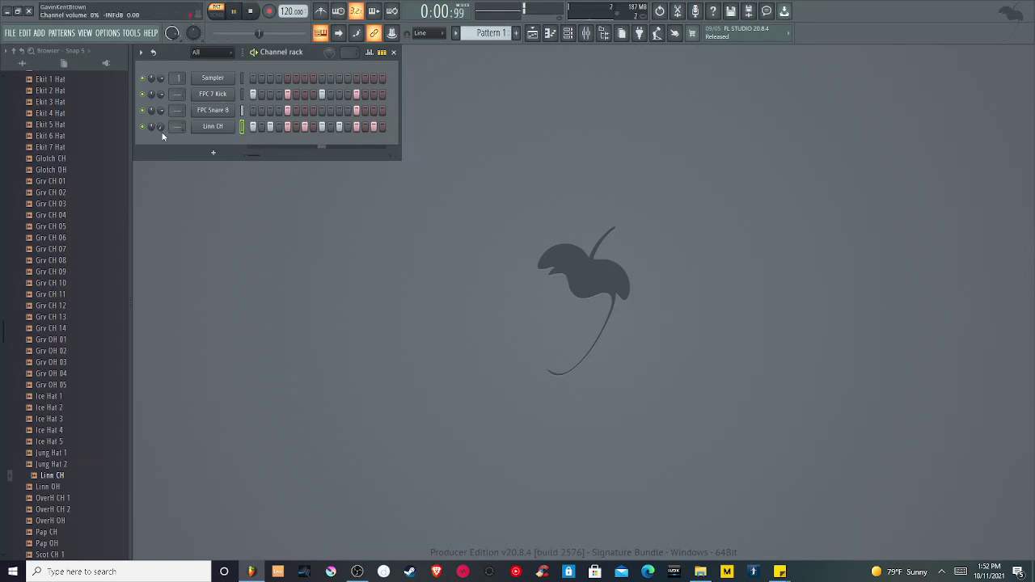
{"action": "key", "text": "space"}
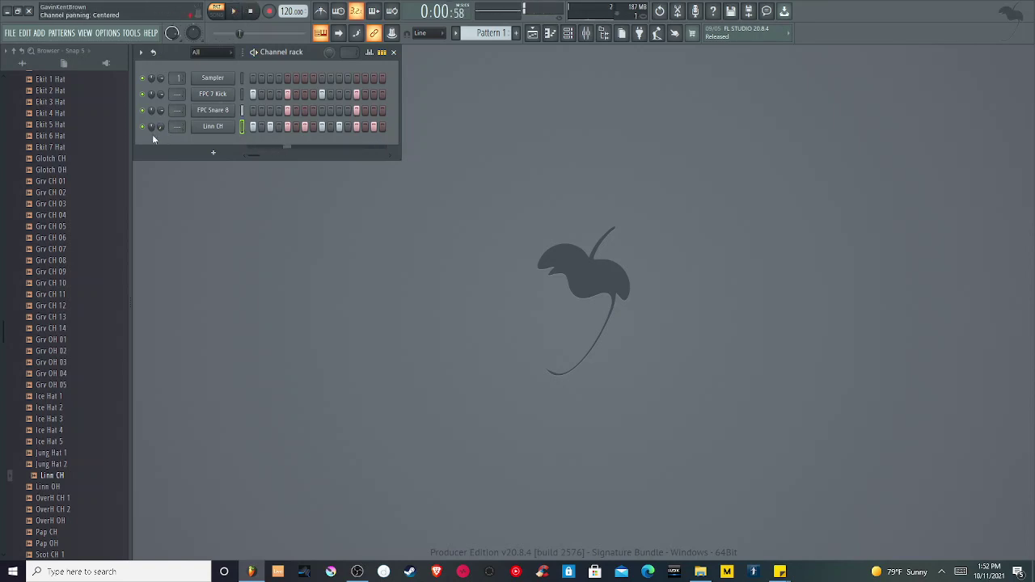
Set the Linn CH channel's volume to 45% while the pattern plays, and stop playback
{"action": "key", "text": "space"}
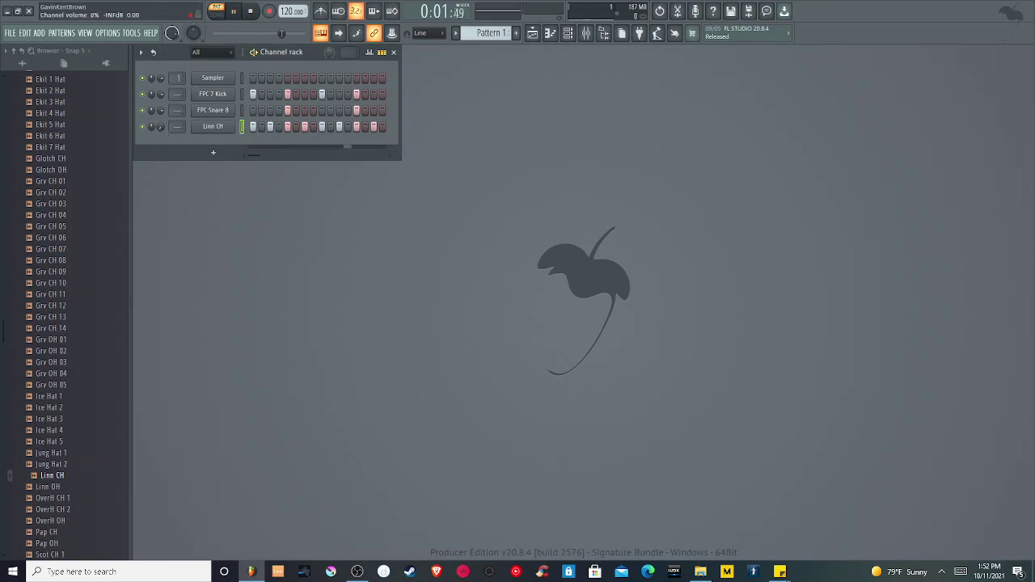
{"action": "left_click_drag", "start_coordinate": [161, 126], "coordinate": [161, 92]}
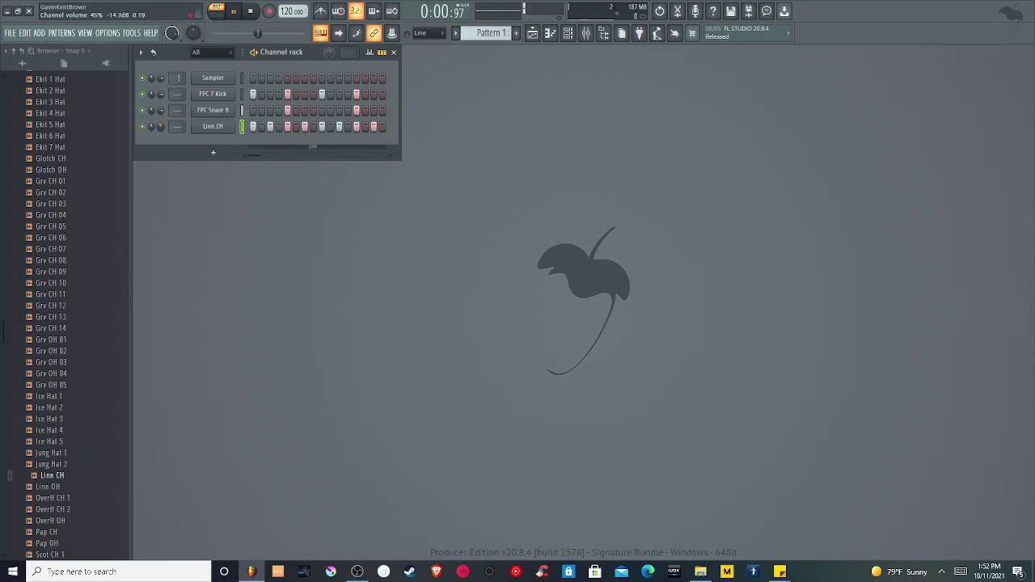
{"action": "left_click", "coordinate": [251, 12]}
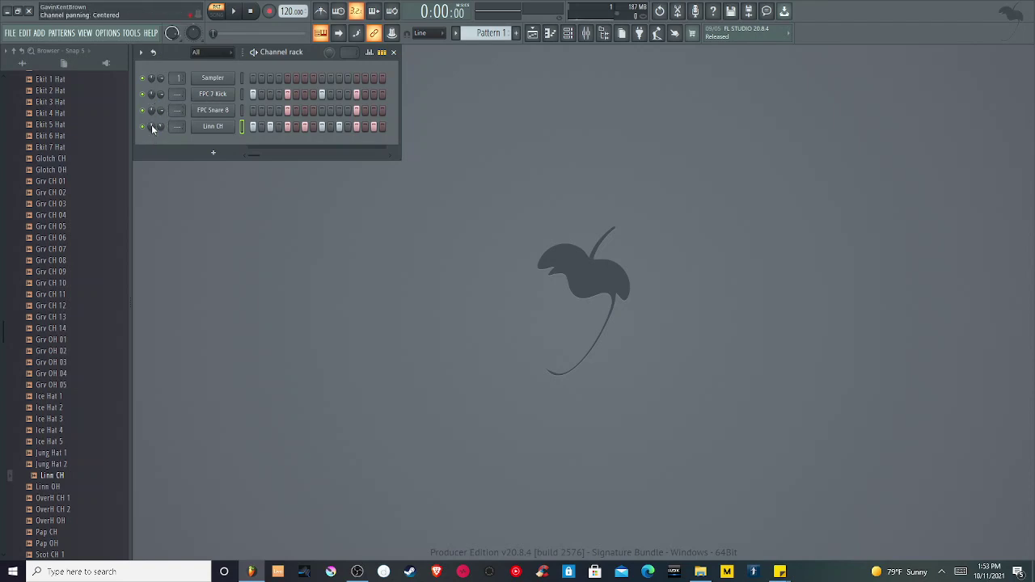
Try different panning positions on the Linn CH channel with the pattern playing
{"action": "scroll", "coordinate": [150, 126], "scroll_direction": "up", "scroll_amount": 10}
{"action": "mouse_move", "coordinate": [150, 128]}
{"action": "left_mouse_down"}
{"action": "mouse_move", "coordinate": [150, 186]}
{"action": "mouse_move", "coordinate": [153, 127]}
{"action": "left_mouse_up"}
{"action": "key", "text": "space"}
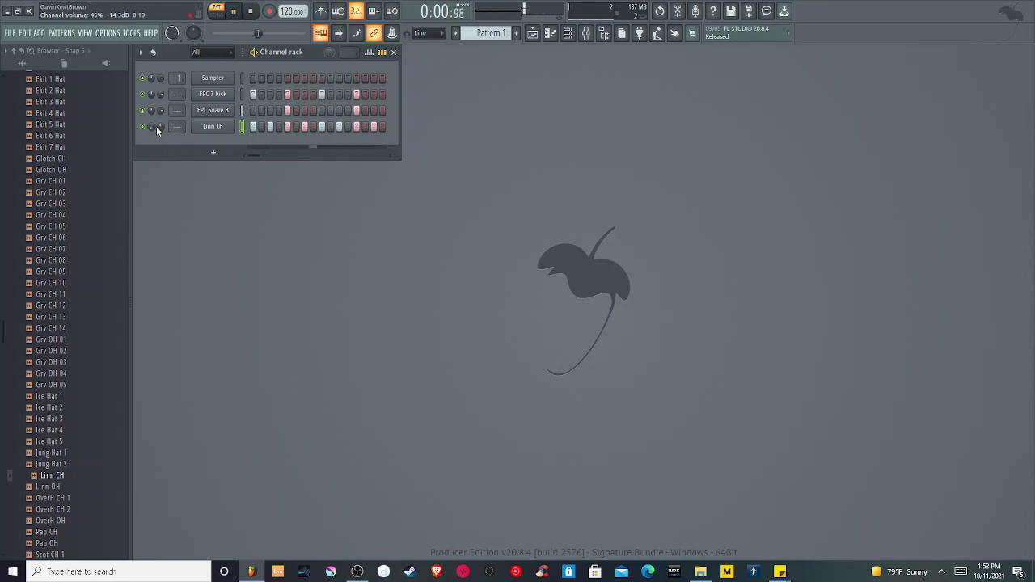
{"action": "left_click_drag", "start_coordinate": [152, 125], "coordinate": [152, 73]}
{"action": "left_click_drag", "start_coordinate": [150, 126], "coordinate": [150, 129]}
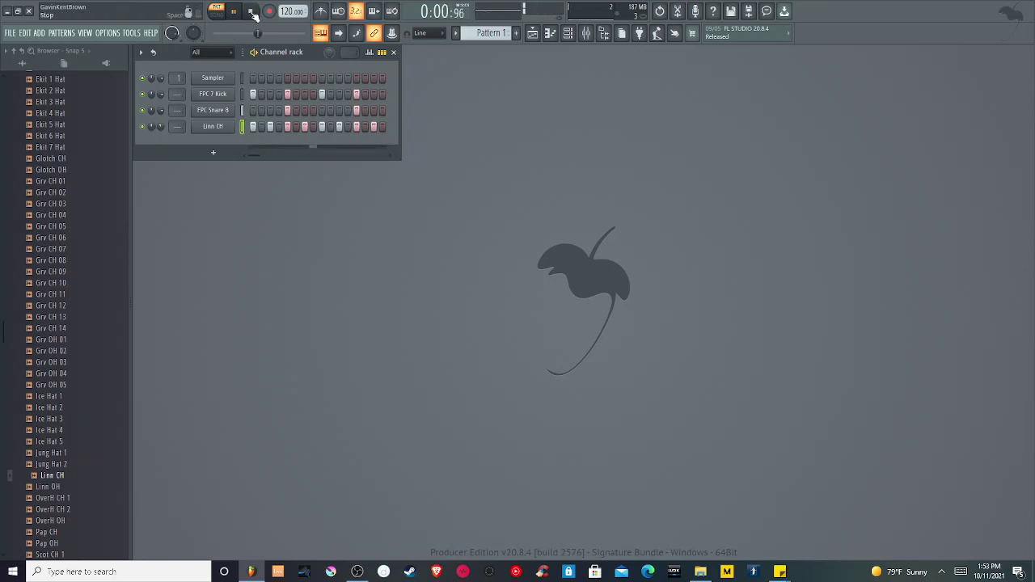
{"action": "key", "text": "space"}
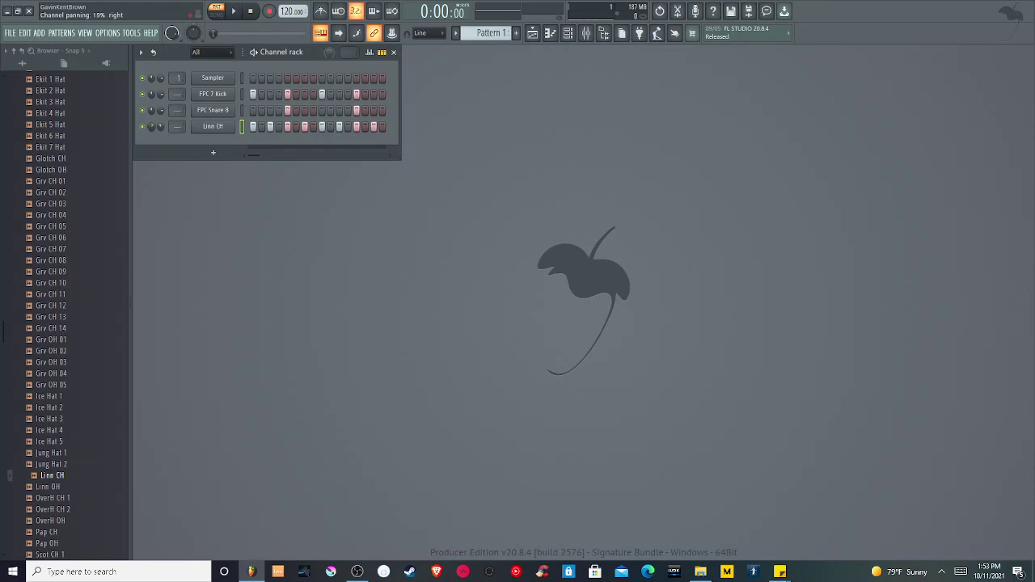
{"action": "mouse_move", "coordinate": [151, 127]}
{"action": "left_mouse_down"}
{"action": "mouse_move", "coordinate": [152, 152]}
{"action": "mouse_move", "coordinate": [152, 126]}
{"action": "left_mouse_up"}
Compare the Linn OH and OverH OH samples and add Linn OH as a new channel below Linn CH
{"action": "left_click", "coordinate": [68, 489]}
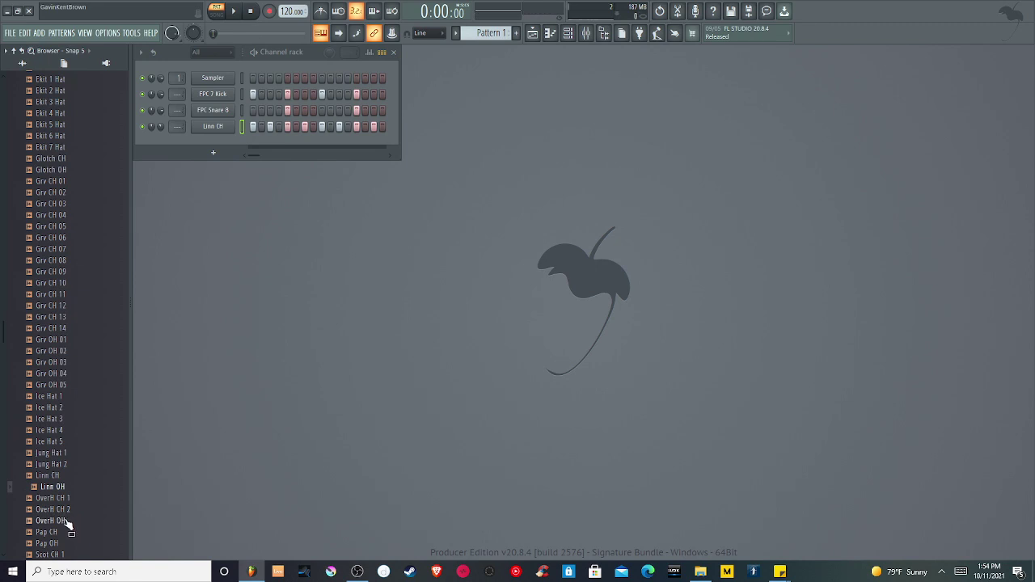
{"action": "left_click", "coordinate": [70, 524]}
{"action": "left_click", "coordinate": [66, 490]}
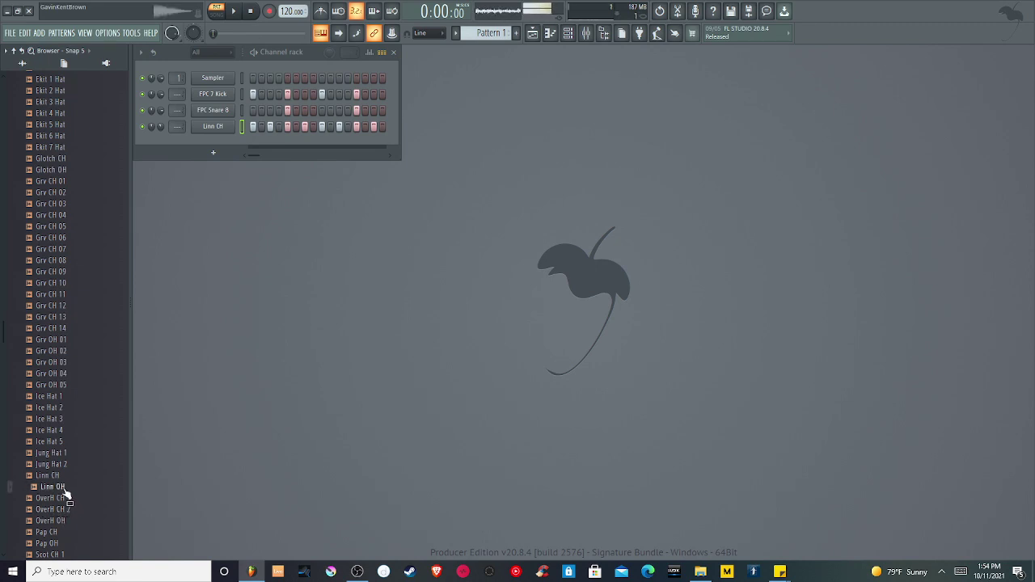
{"action": "left_click_drag", "start_coordinate": [57, 489], "coordinate": [219, 149]}
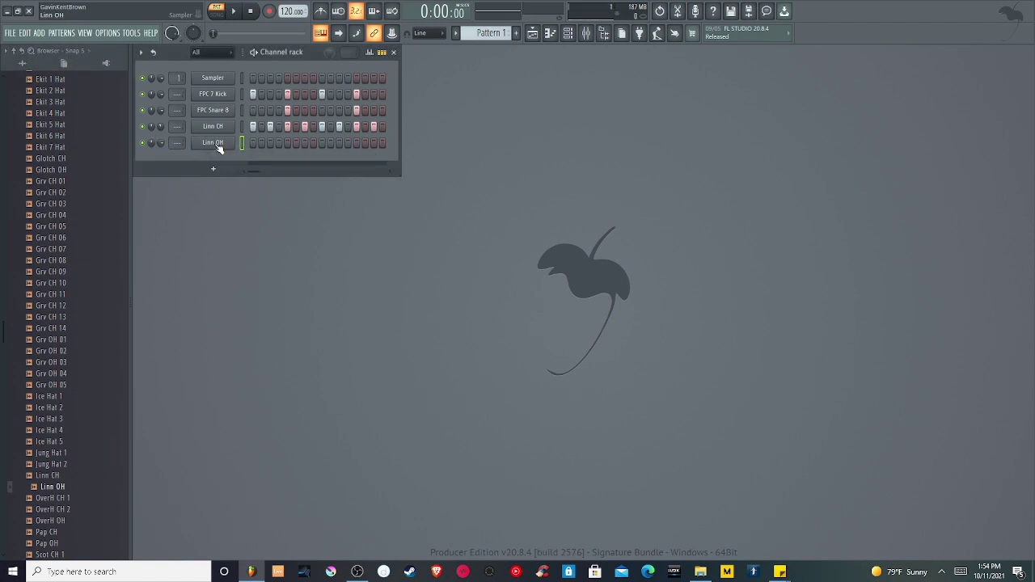
Place Linn OH hits on steps 1, 5, 9 and 13
{"action": "left_click", "coordinate": [253, 143]}
{"action": "left_click", "coordinate": [322, 143]}
{"action": "left_click", "coordinate": [357, 143]}
Play the pattern, lower the Linn OH channel's volume to about 50%, and stop playback
{"action": "left_click", "coordinate": [233, 10]}
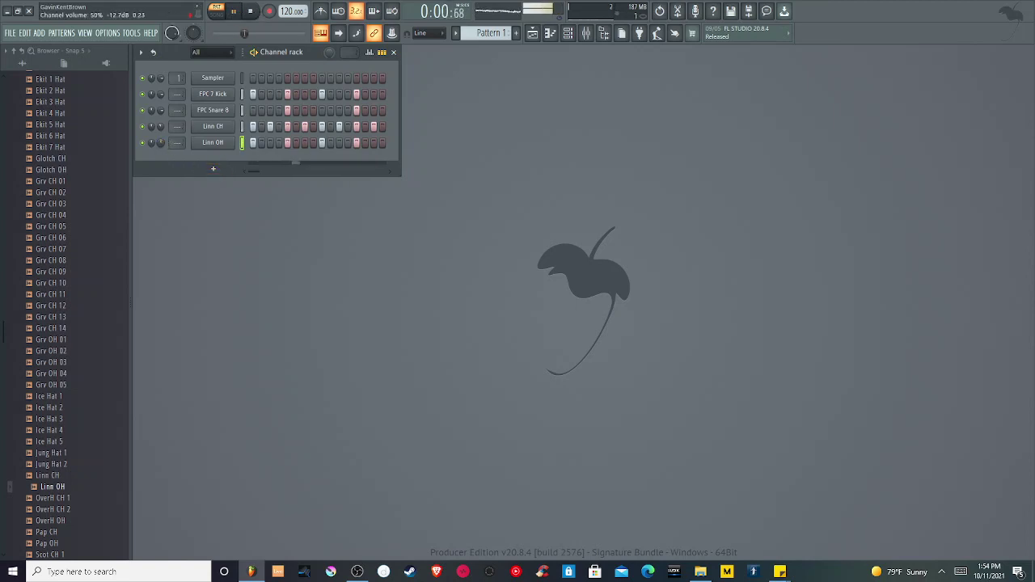
{"action": "left_click_drag", "start_coordinate": [160, 143], "coordinate": [160, 153]}
{"action": "left_click", "coordinate": [253, 13]}
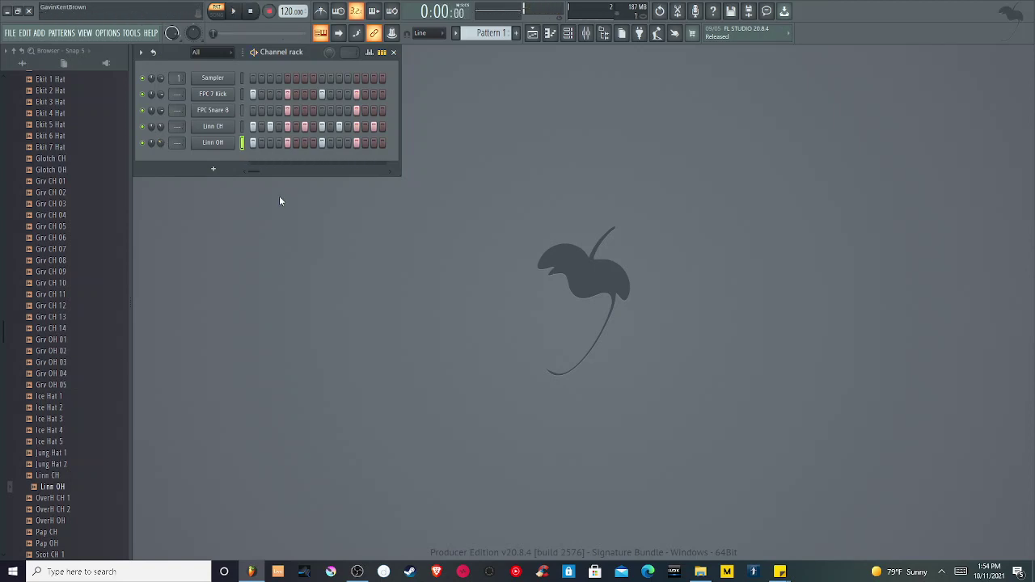
Move the Linn OH hits to steps 3, 7, 11 and 15 and play the pattern through
{"action": "left_click", "coordinate": [252, 143]}
{"action": "left_click", "coordinate": [253, 143]}
{"action": "left_click", "coordinate": [322, 143]}
{"action": "left_click", "coordinate": [270, 144]}
{"action": "left_click", "coordinate": [304, 143]}
{"action": "left_click", "coordinate": [373, 143]}
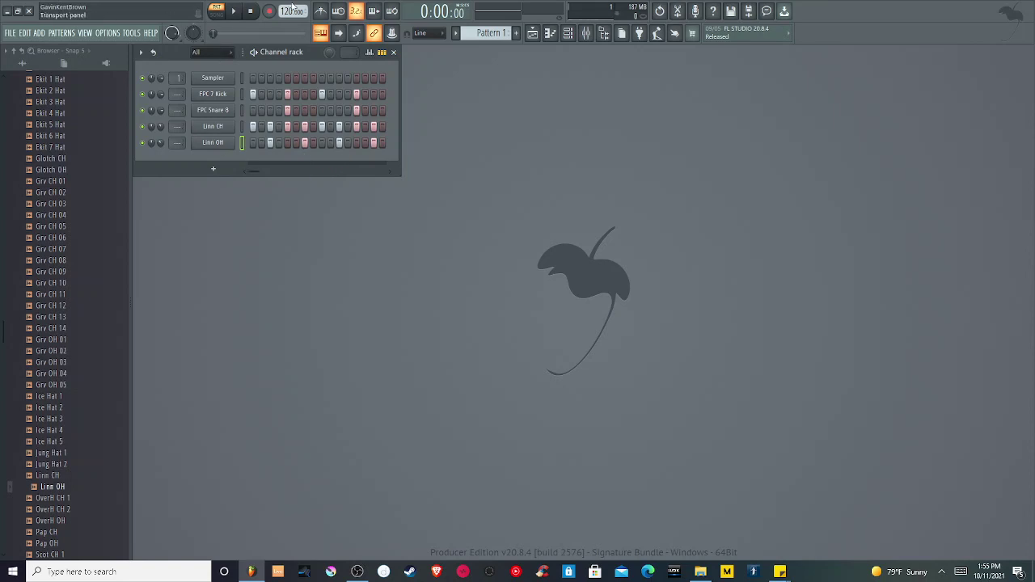
{"action": "left_click", "coordinate": [235, 13]}
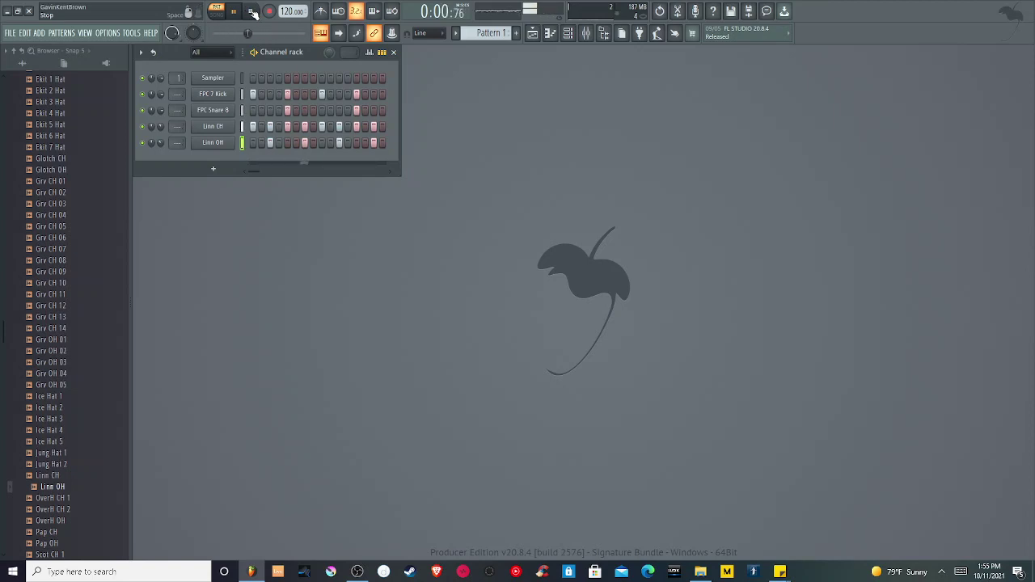
{"action": "left_click", "coordinate": [251, 13]}
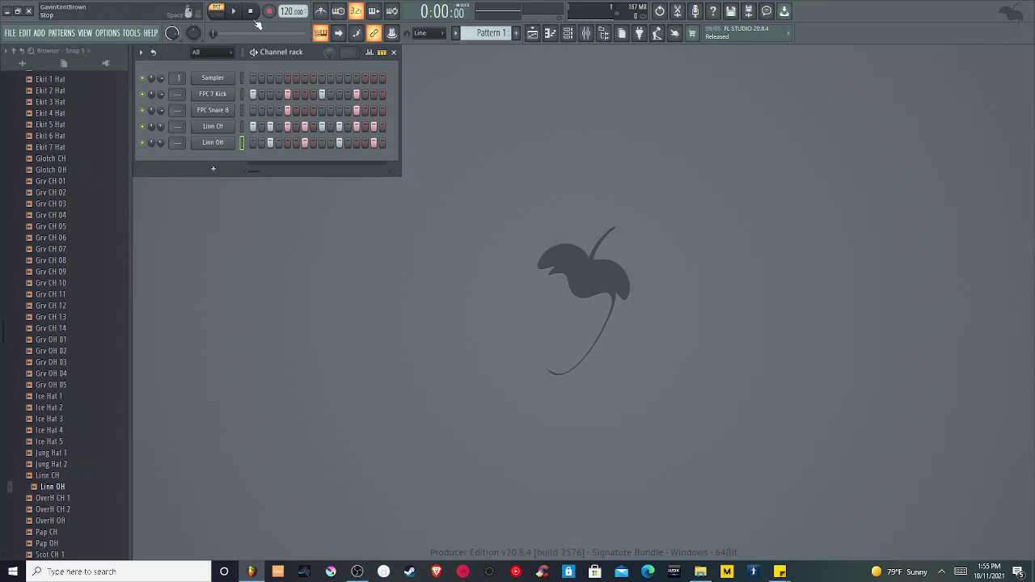
{"action": "left_click", "coordinate": [357, 572]}
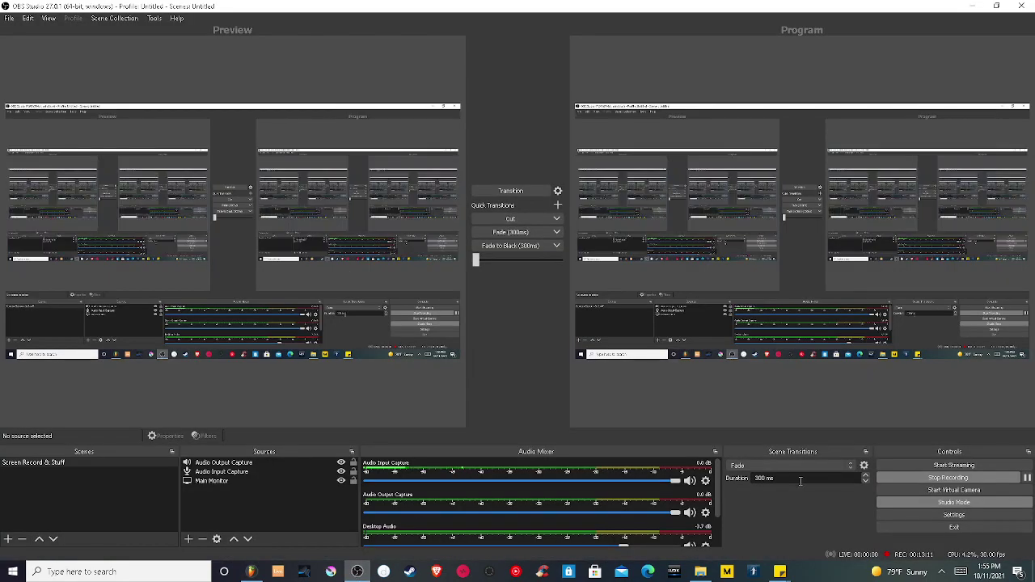